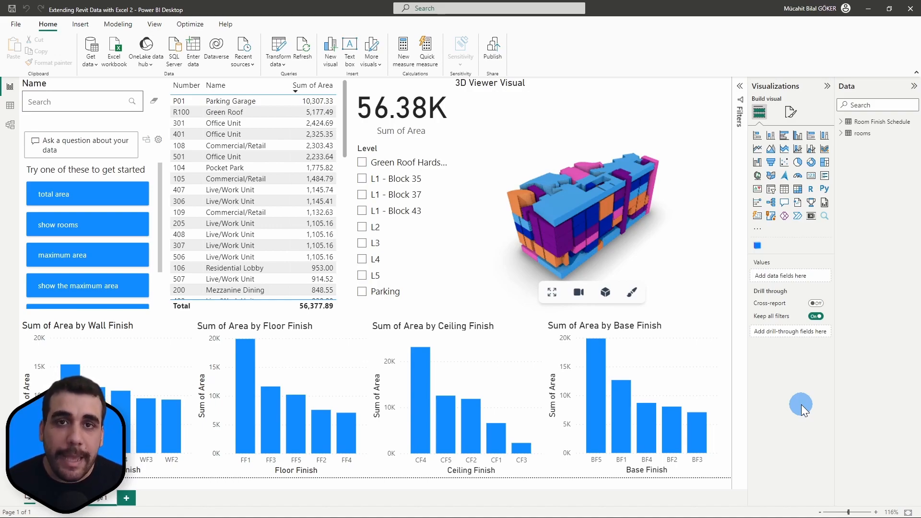
Switch to Revit and inspect the Snowdon Towers sample building in the 3D view.
key("alt")
key("Escape")
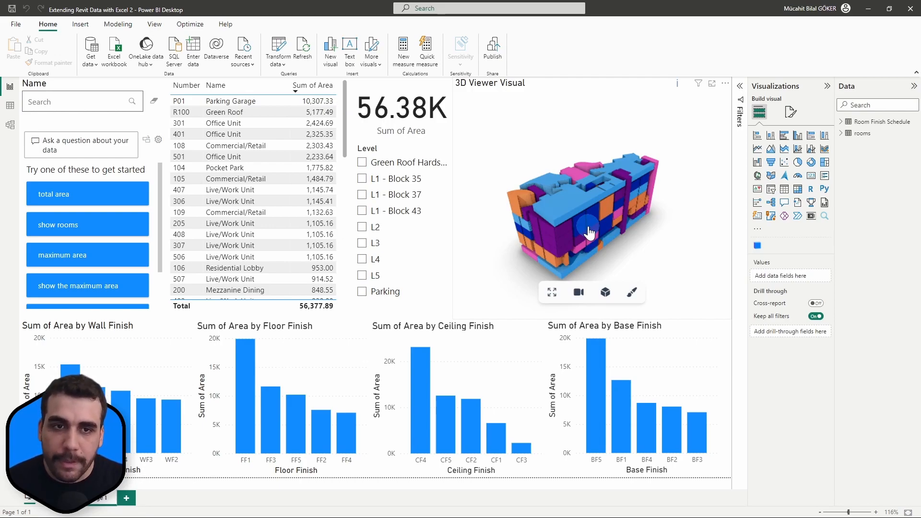
key("alt+Tab")
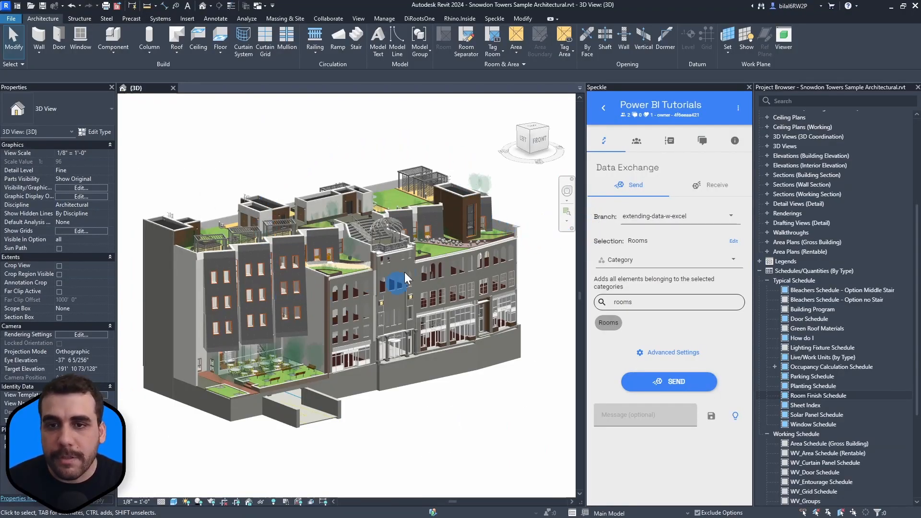
left_click_drag(331, 228, 397, 267)
scroll(353, 247, "up", 3)
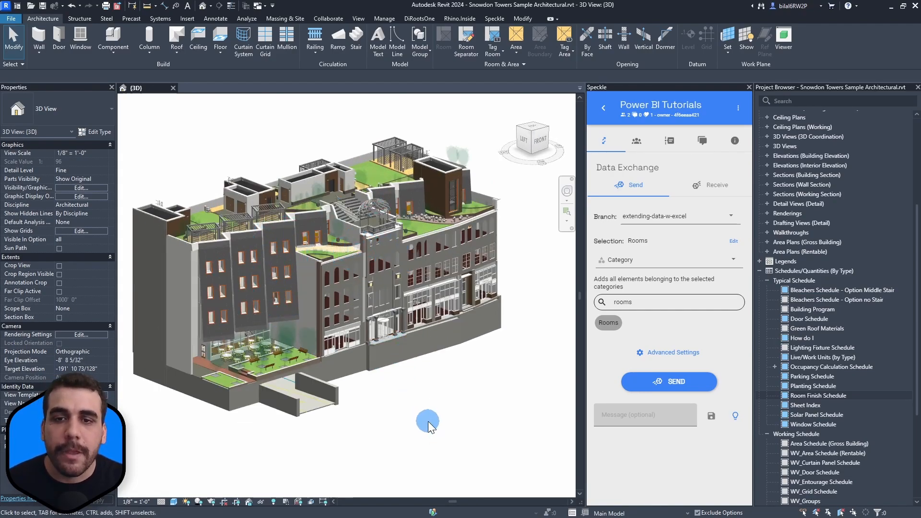
Switch to Excel and look through the room finishes listed in Room Finish Schedule.xlsx.
key("alt+Tab")
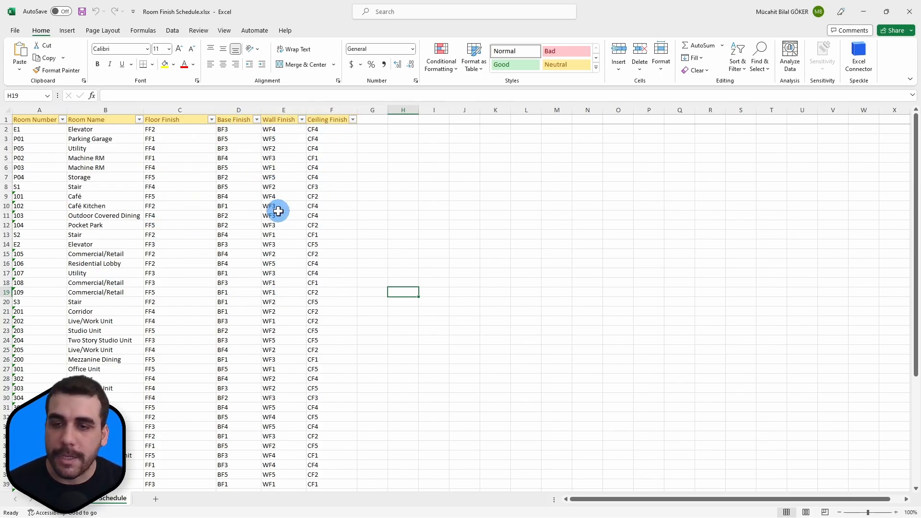
scroll(240, 204, "down", 6)
scroll(228, 197, "up", 6)
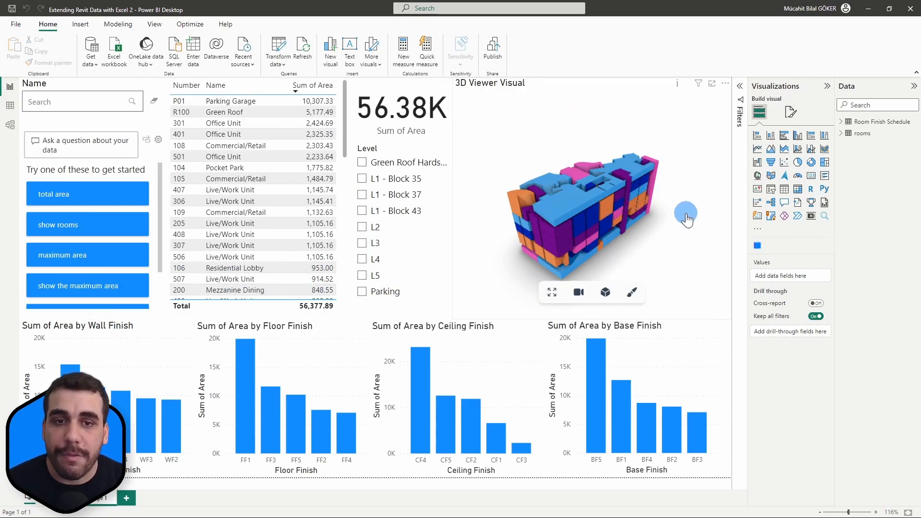
In the finished Power BI report, check cross-filtering with the BF5 base finish and level L1 - Block 35, clearing each selection.
left_click(598, 383)
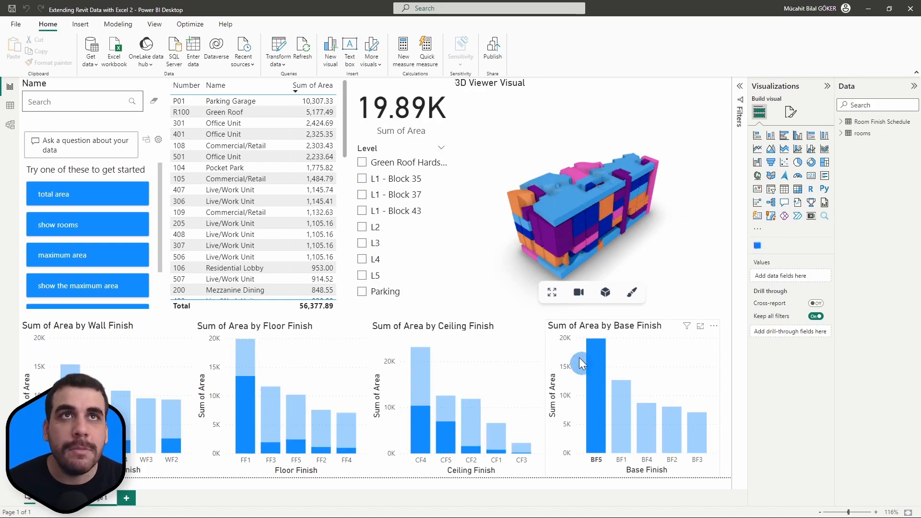
left_click(597, 389)
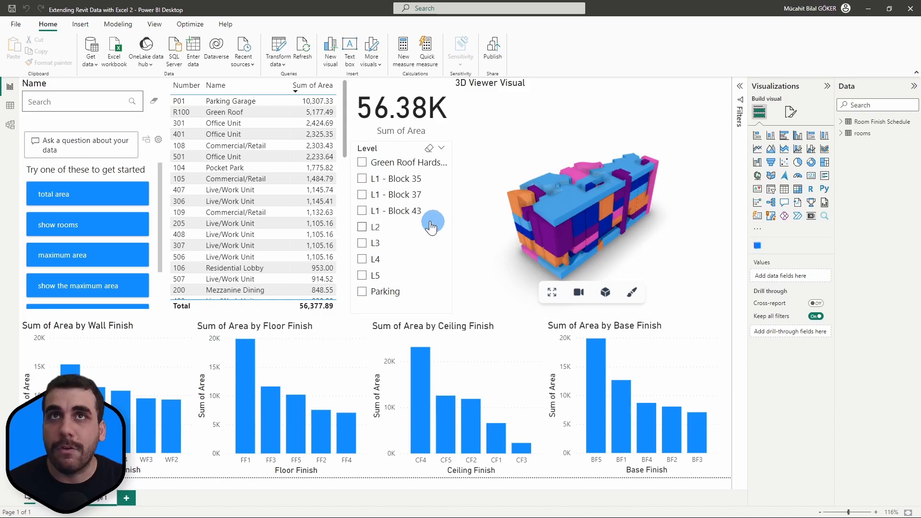
left_click(363, 178)
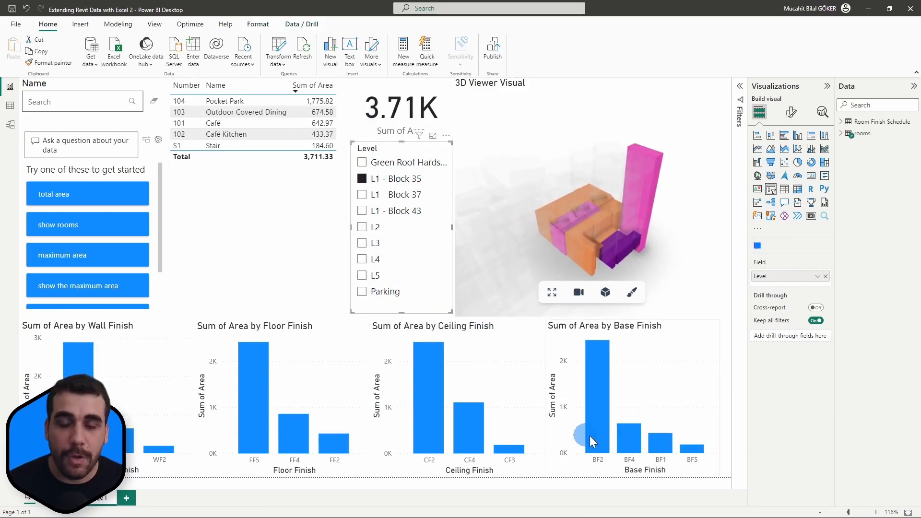
left_click(360, 179)
left_click(729, 317)
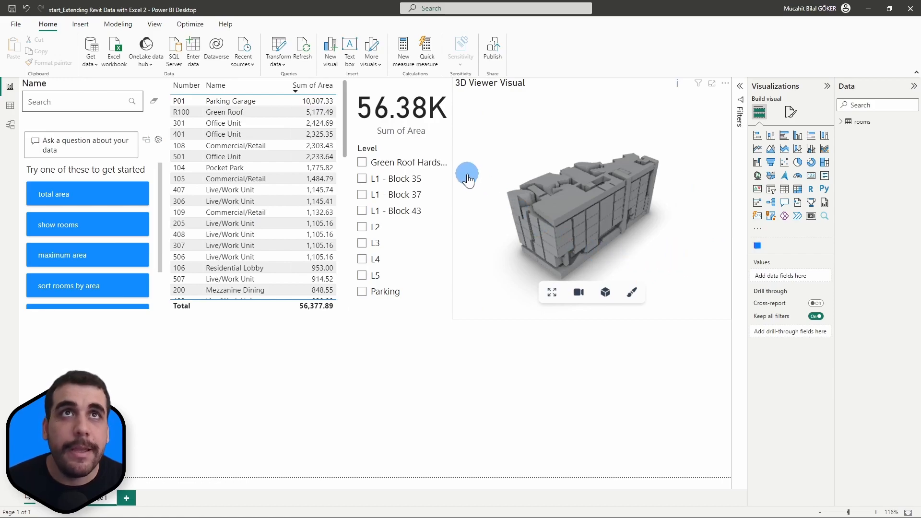
In the starting report, inspect the fields of the 3D viewer and area card, and expand the rooms table's field list.
left_click(532, 120)
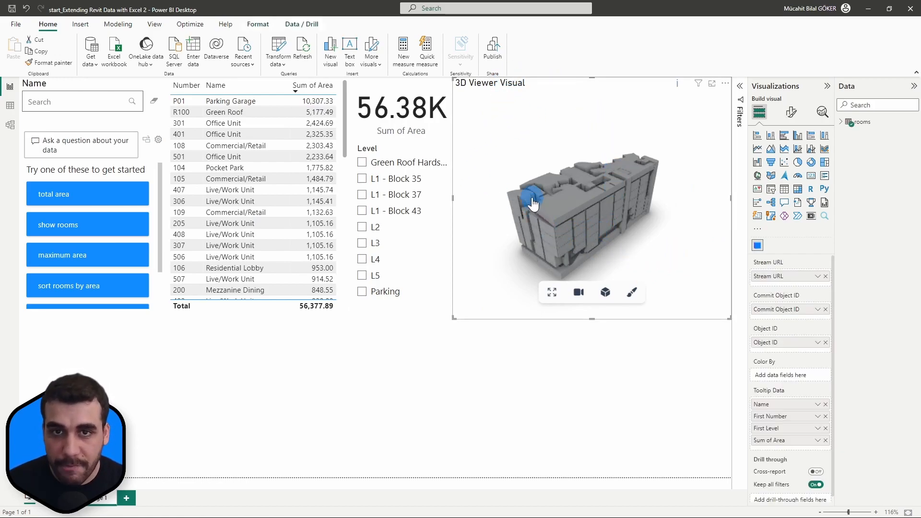
left_click(391, 88)
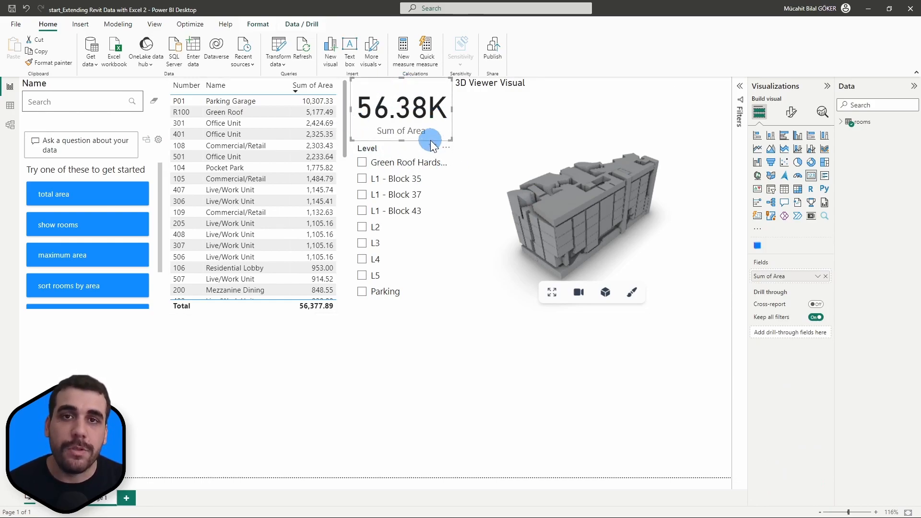
left_click(840, 123)
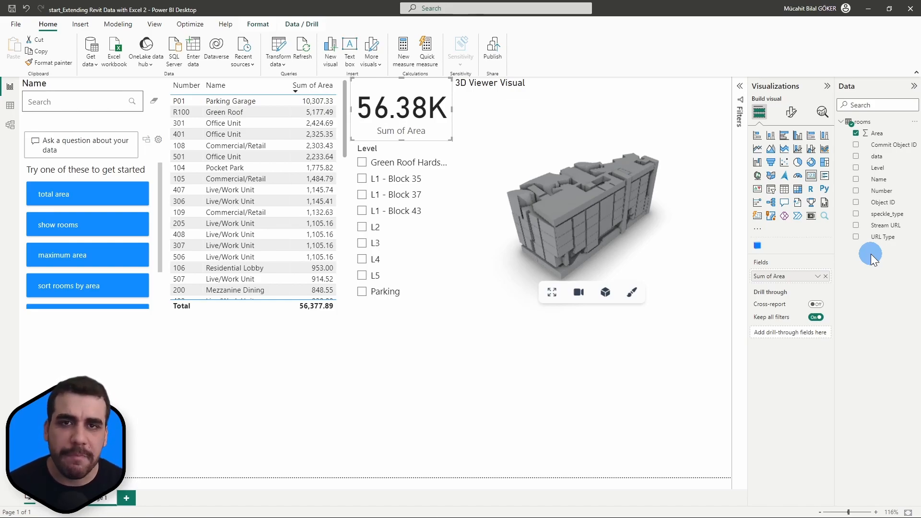
Test the Level slicer by filtering the report to L2, L3, L4 and L5 in turn, and clear the selection.
left_click(398, 151)
left_click(362, 228)
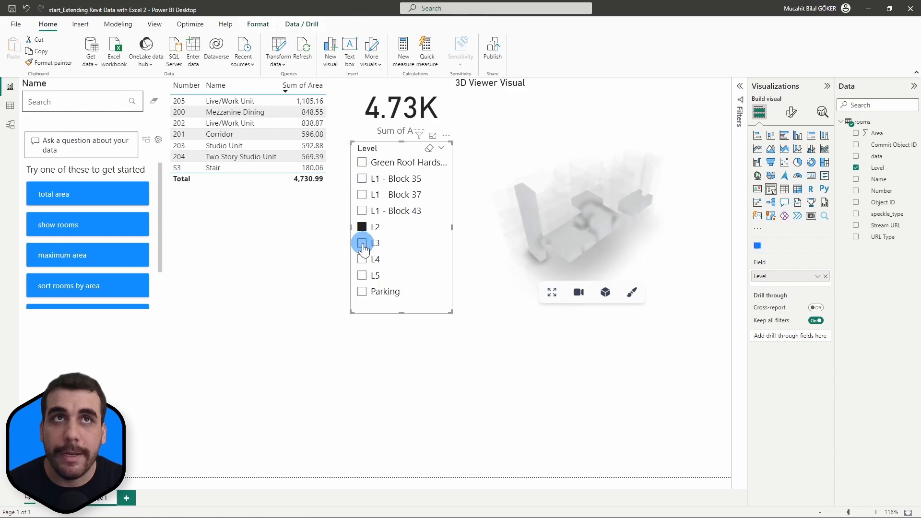
left_click(362, 243)
left_click(362, 261)
left_click(362, 276)
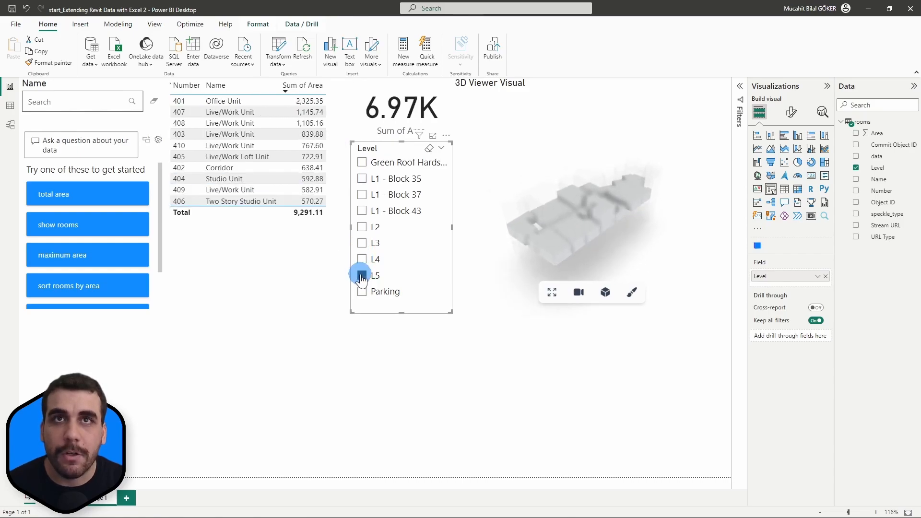
left_click(363, 276)
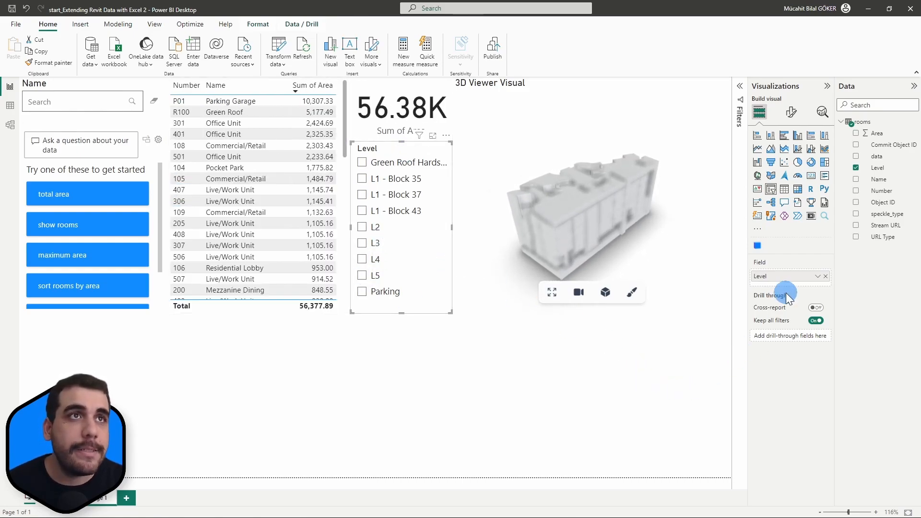
Color the rooms in the 3D viewer visual by the Level field.
left_click(674, 211)
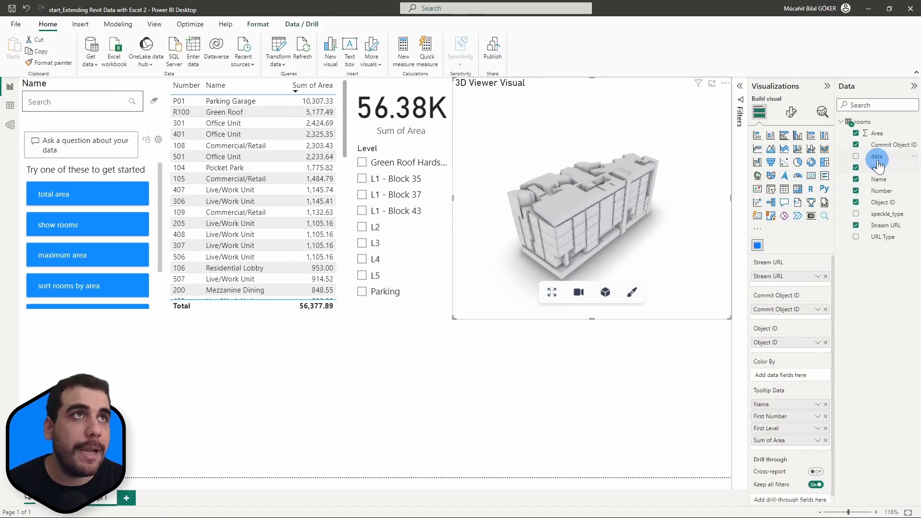
left_click_drag(876, 169, 790, 373)
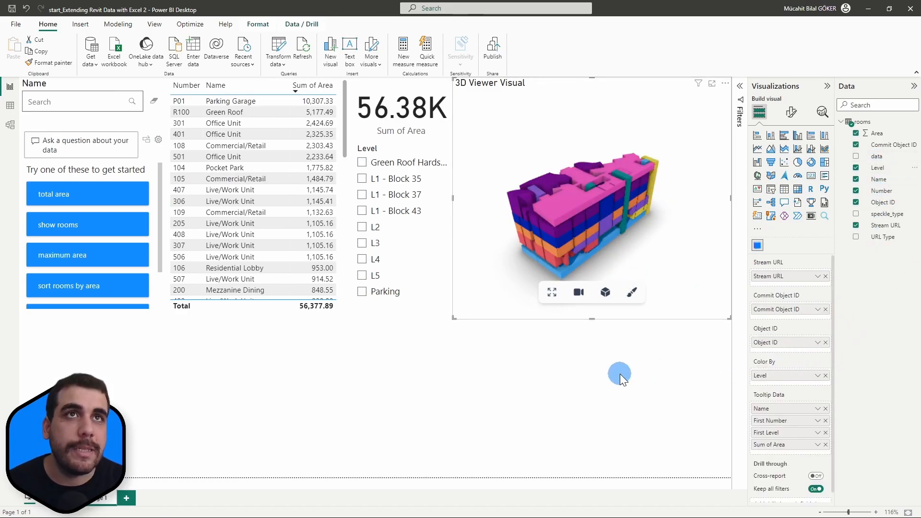
left_click(587, 326)
mouse_move(692, 249)
left_mouse_down()
mouse_move(582, 235)
mouse_move(553, 241)
mouse_move(677, 242)
left_mouse_up()
left_click(678, 248)
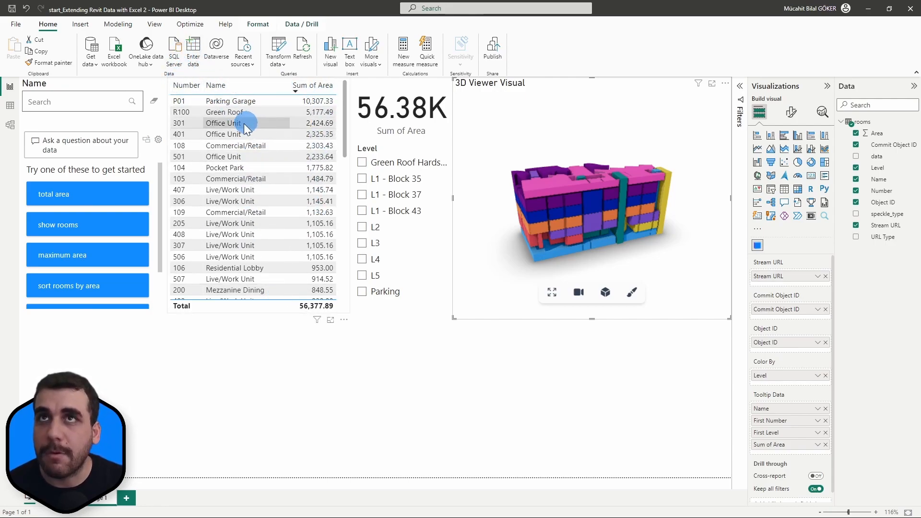
Test the Name text filter by searching for "off", inspect the matching rooms in the 3D viewer, and clear the filter.
left_click(53, 89)
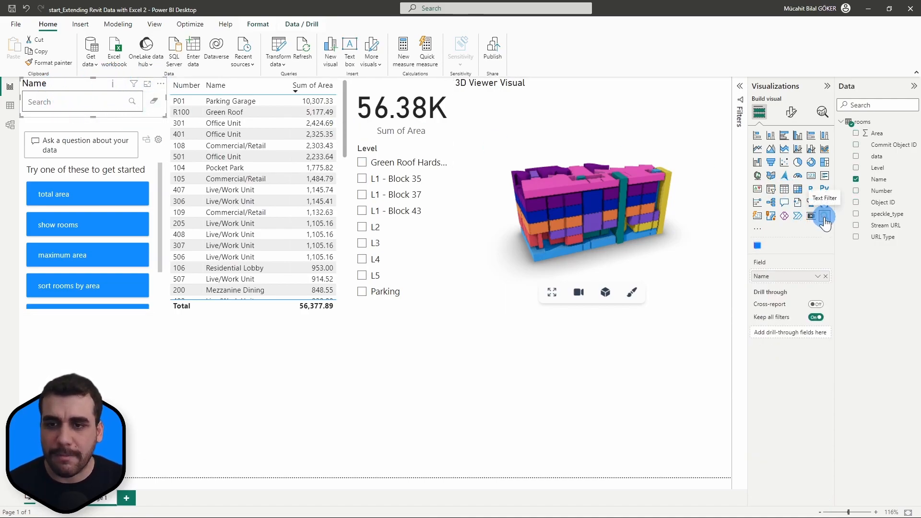
left_click(758, 231)
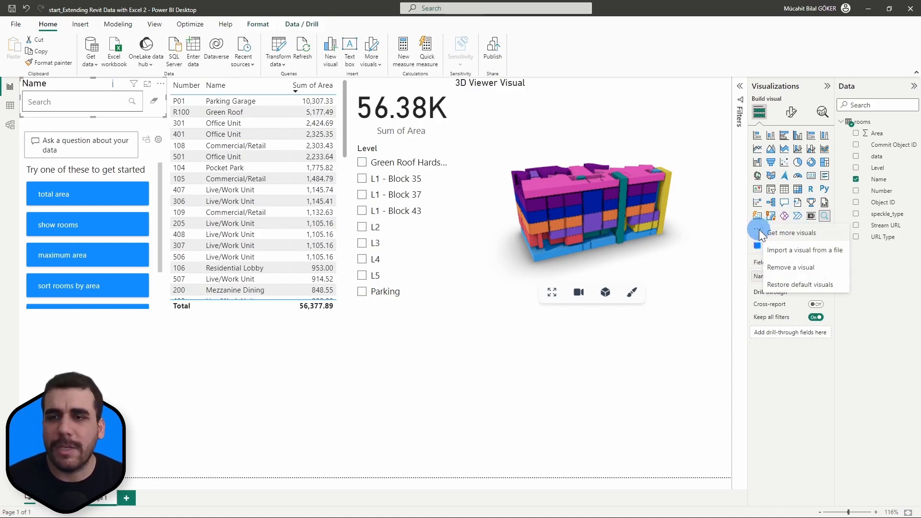
left_click(73, 103)
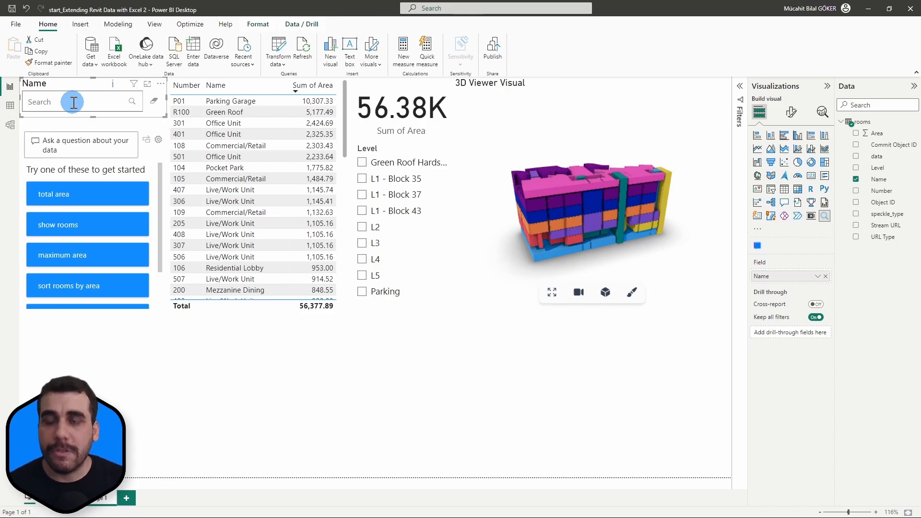
type("off")
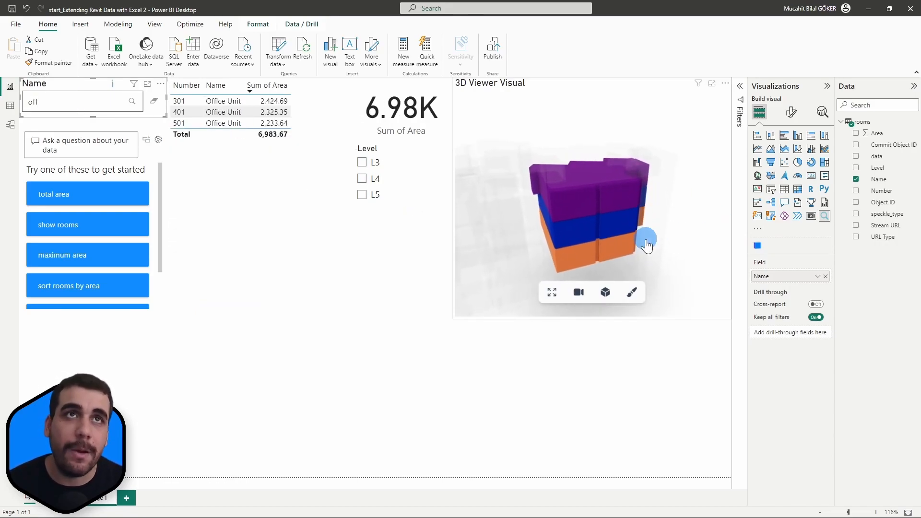
mouse_move(555, 203)
left_mouse_down()
mouse_move(587, 225)
mouse_move(663, 199)
mouse_move(552, 216)
left_mouse_up()
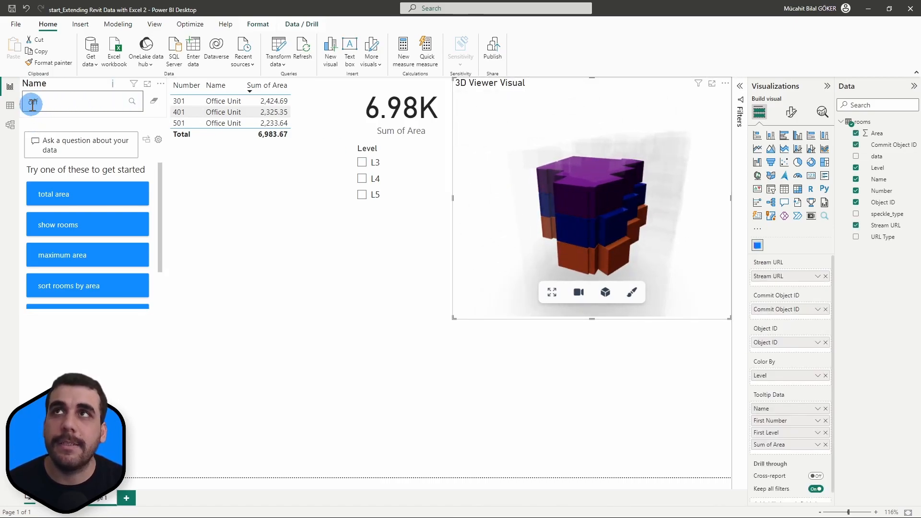
left_click_drag(601, 213, 590, 215)
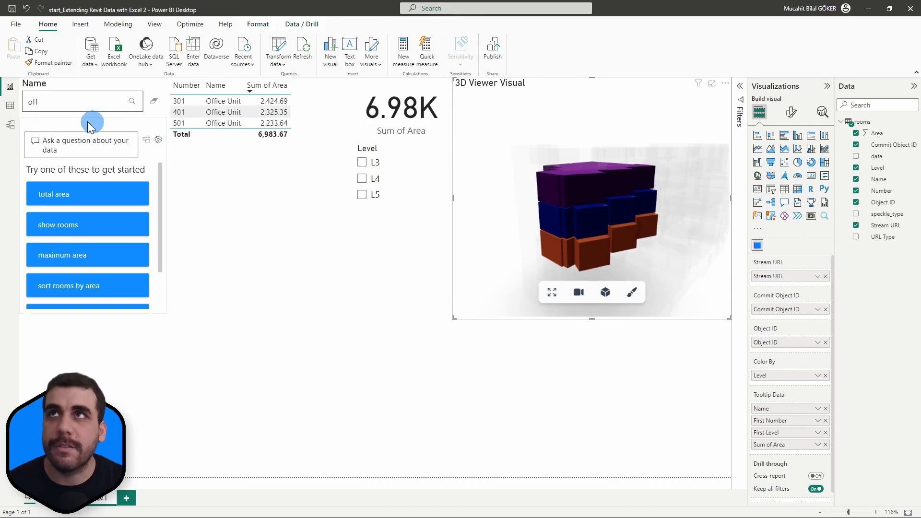
left_click(156, 103)
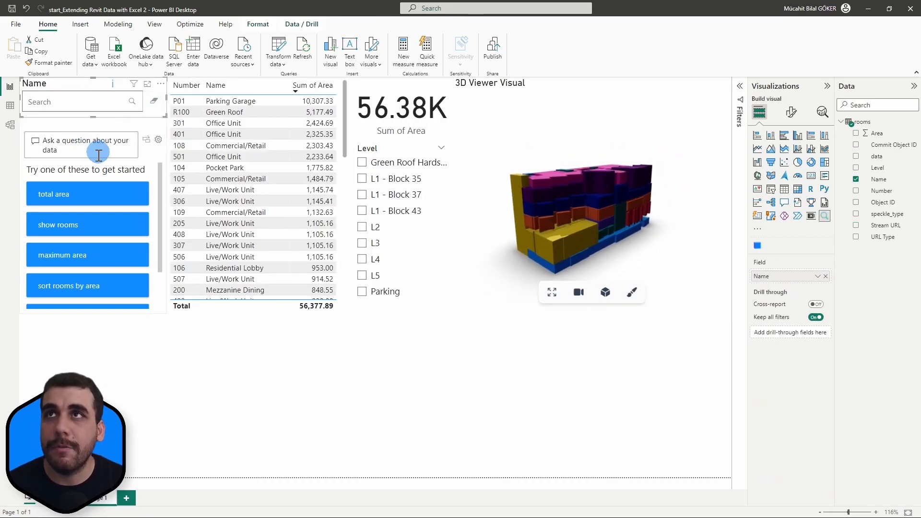
Ask the Q&A visual for the total area and clear the question.
left_click(94, 126)
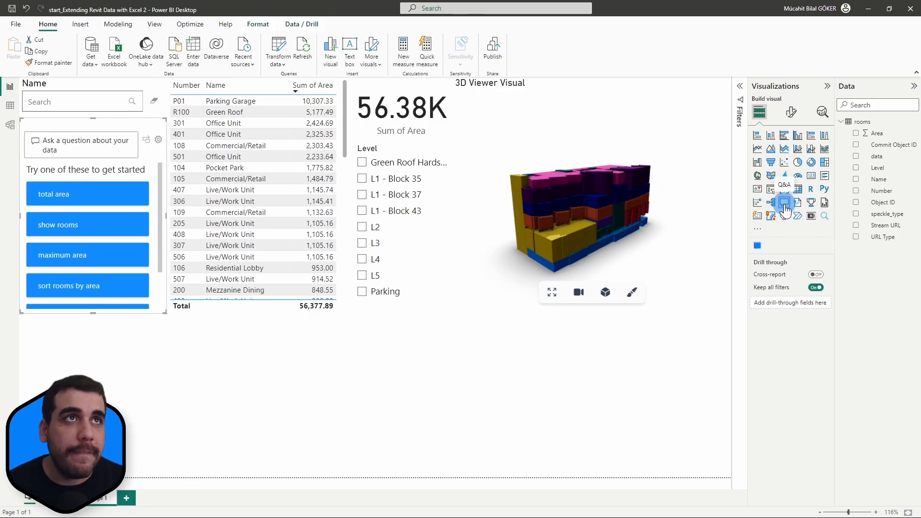
left_click(90, 142)
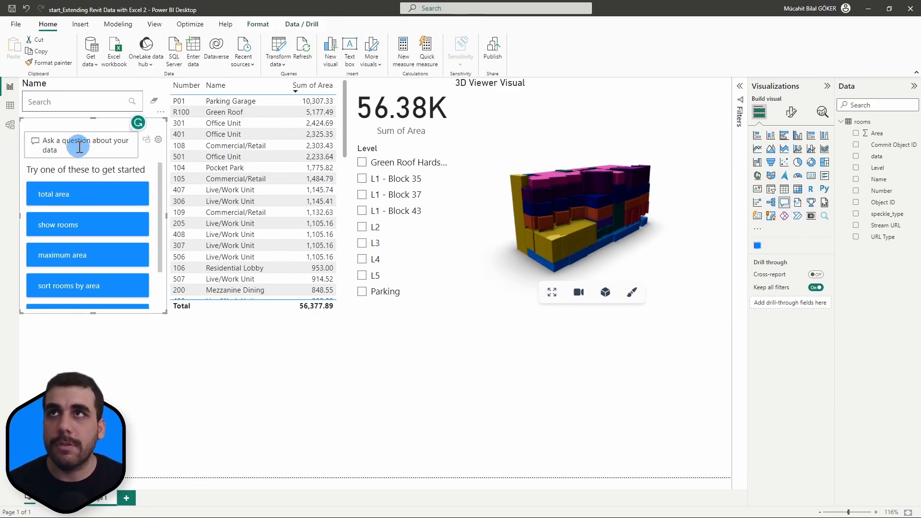
type("total area")
left_click(75, 159)
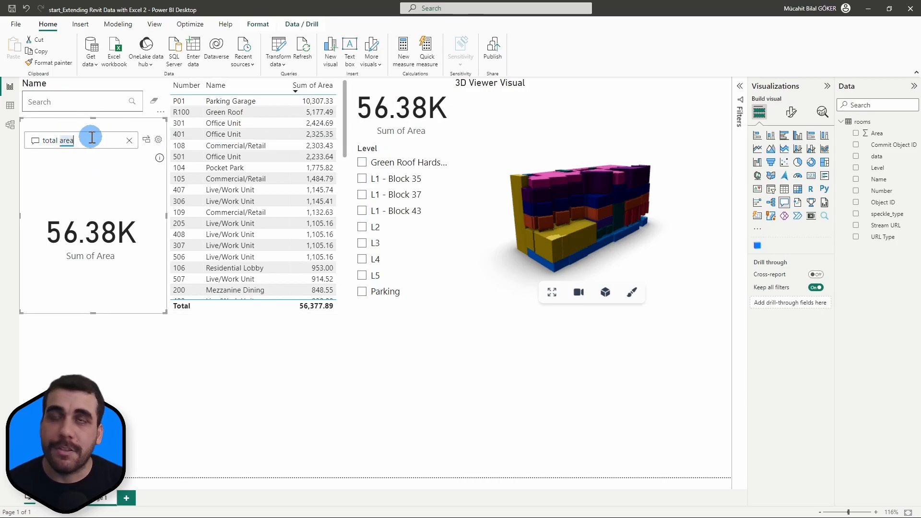
left_click(130, 140)
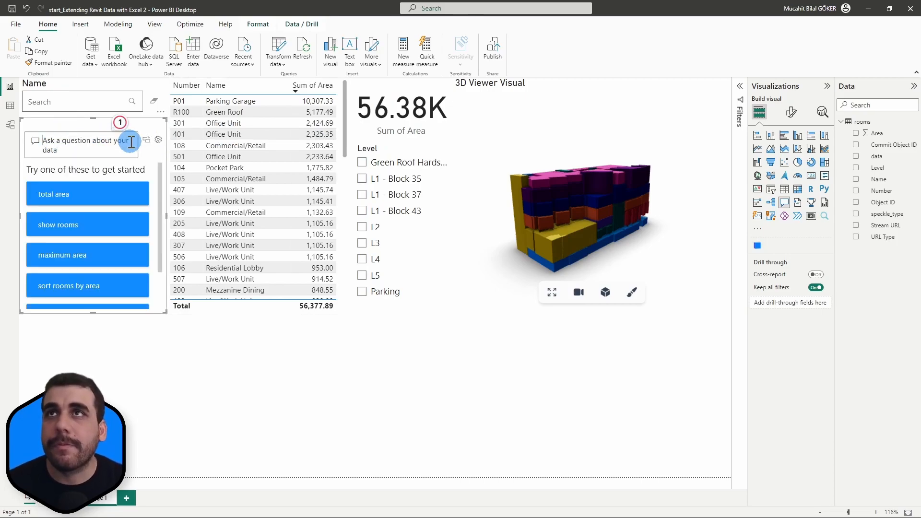
left_click(132, 353)
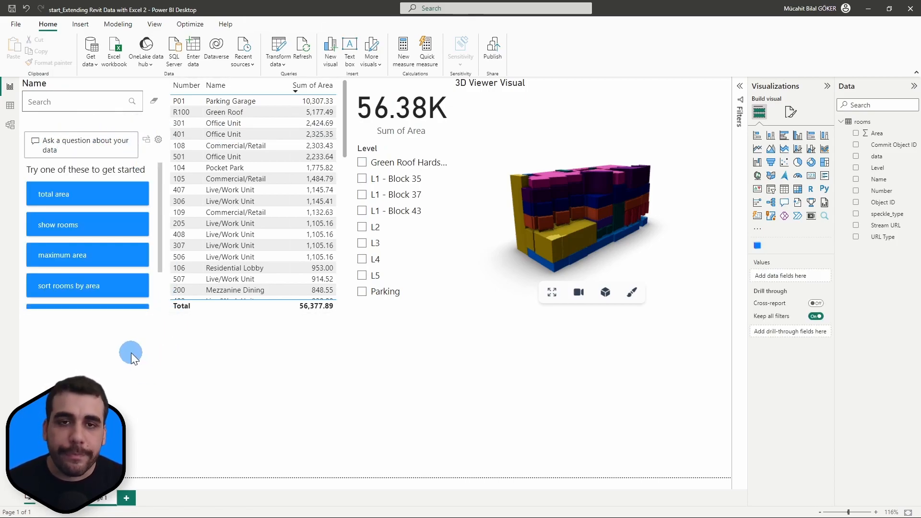
Close the Room Finish Schedule.xlsx workbook in Excel, then open it as an Excel data source in Power BI from the 45-Relate Excel Table to Revit Data folder.
key("alt+Tab")
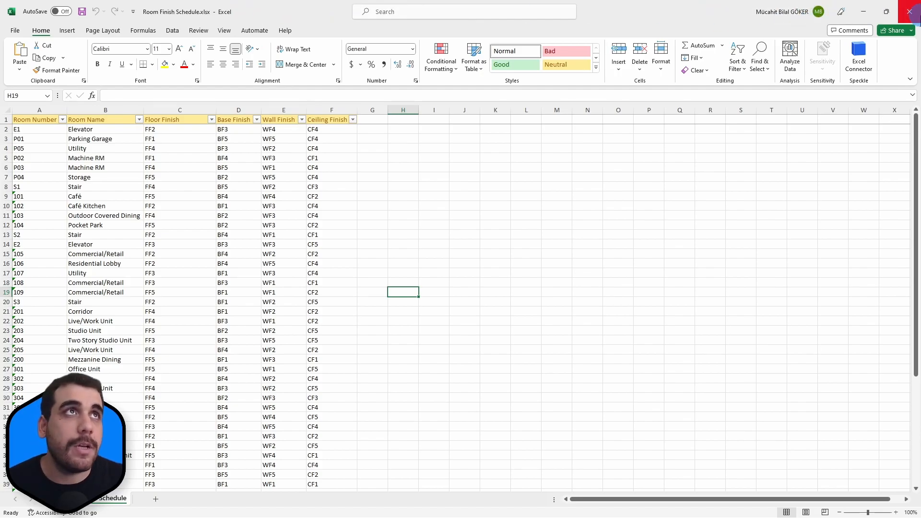
left_click(909, 12)
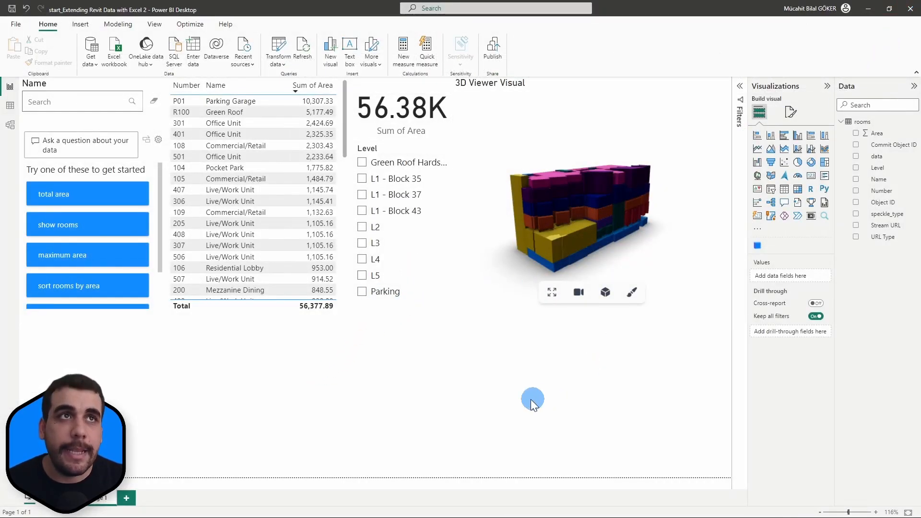
left_click(115, 47)
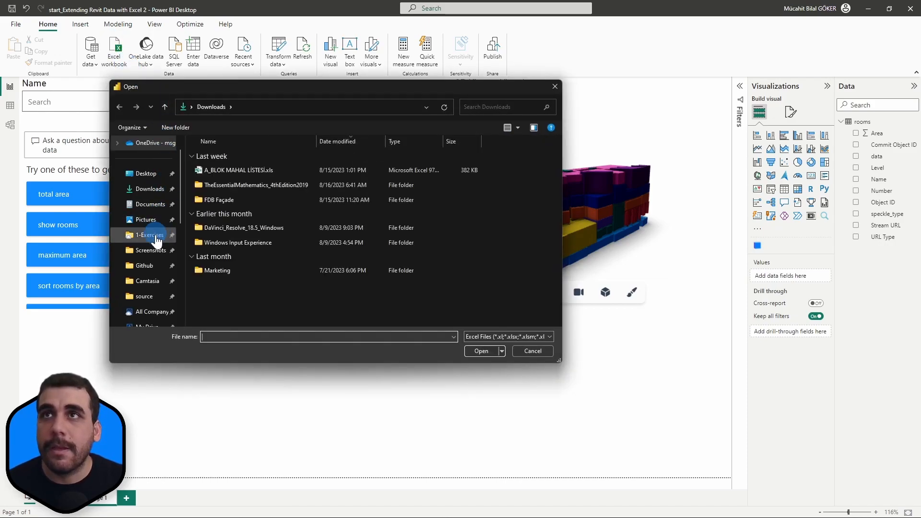
scroll(153, 259, "down", 4)
left_click(148, 265)
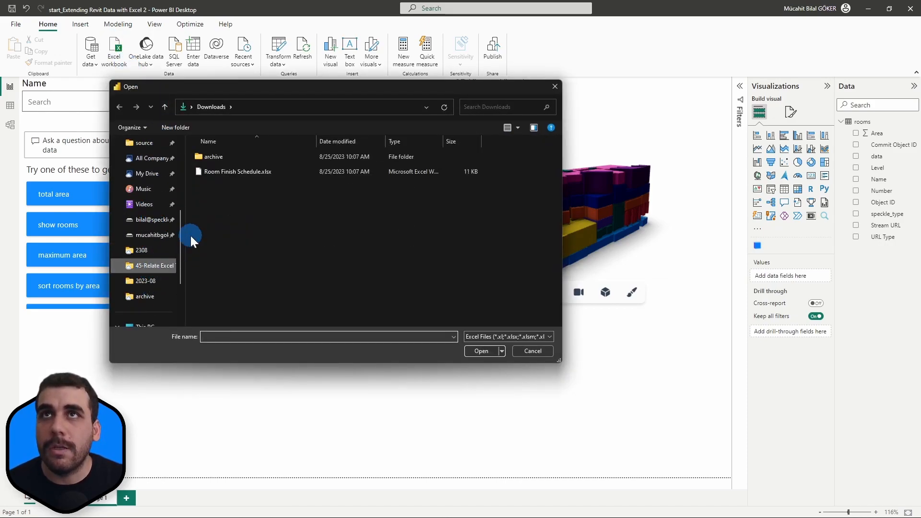
left_click(245, 173)
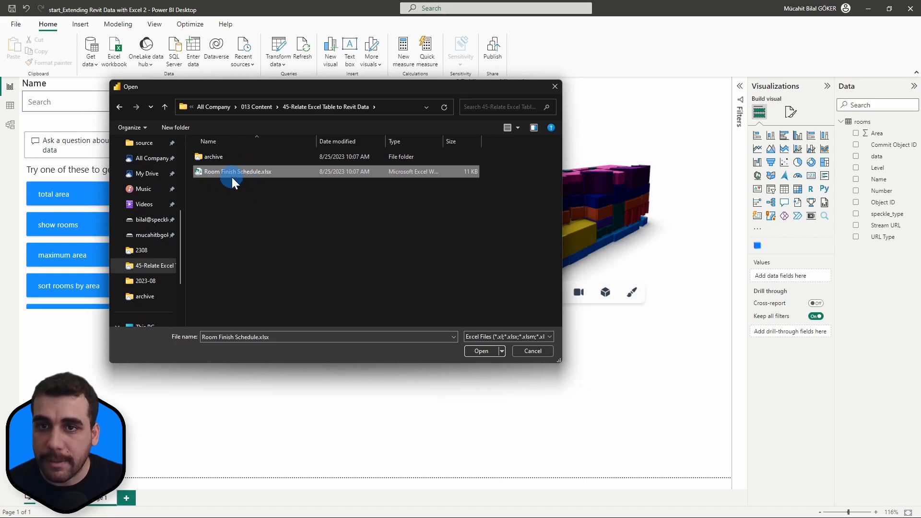
left_click(482, 351)
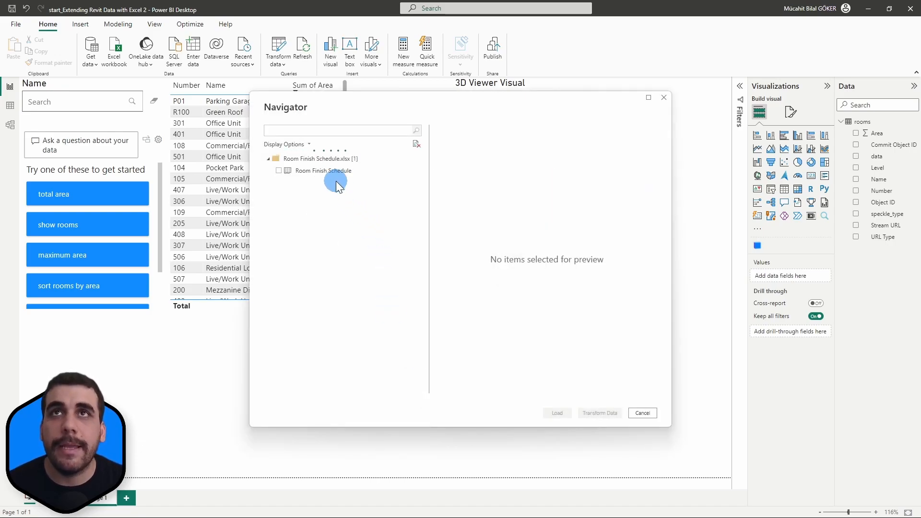
Load the Room Finish Schedule sheet into the report and expand the new table's fields.
left_click(277, 171)
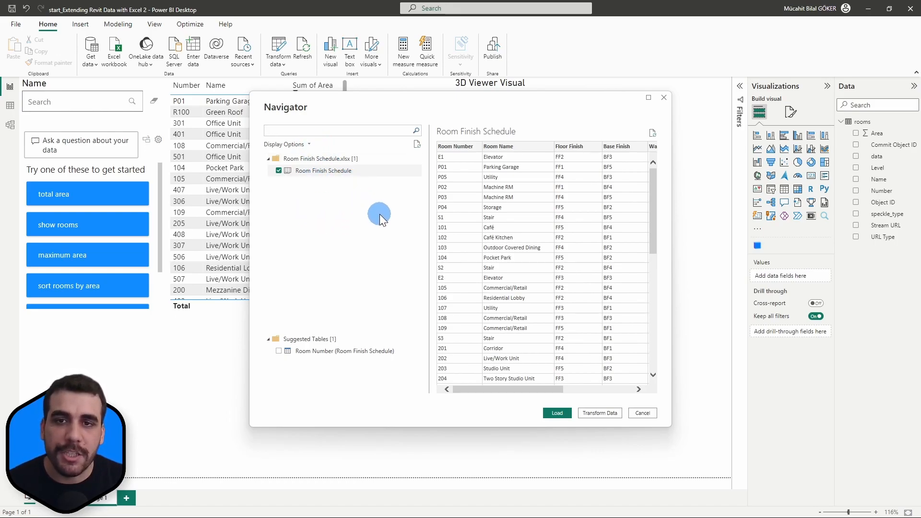
left_click(557, 413)
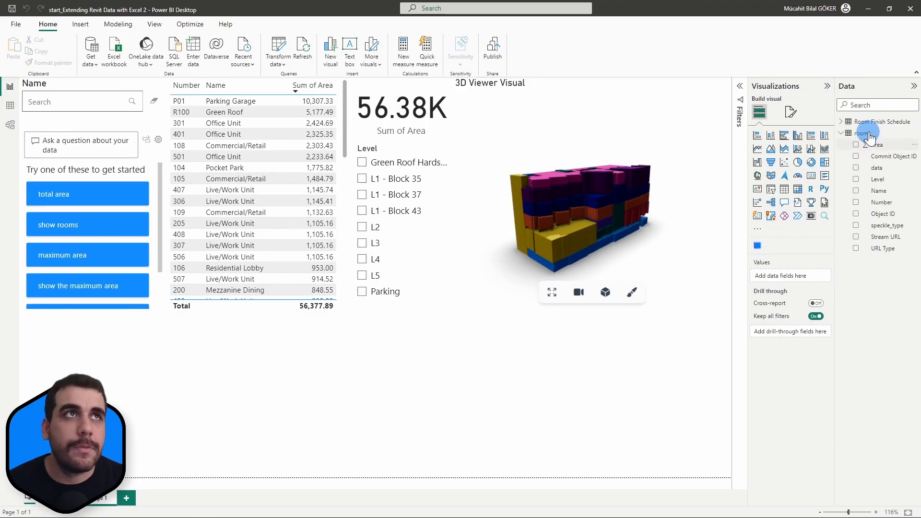
left_click(843, 123)
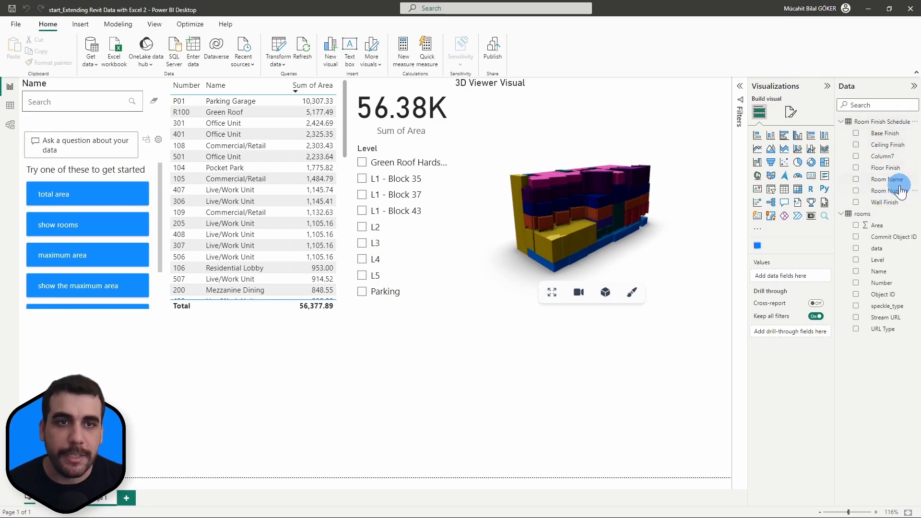
left_click(447, 391)
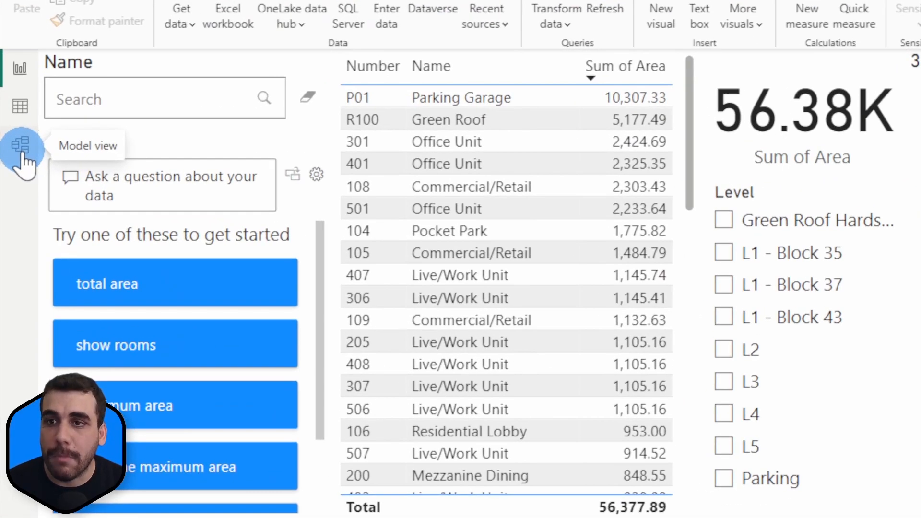
In the model view, place the two tables side by side and relate Room Number in Room Finish Schedule to Number in rooms.
left_click(20, 146)
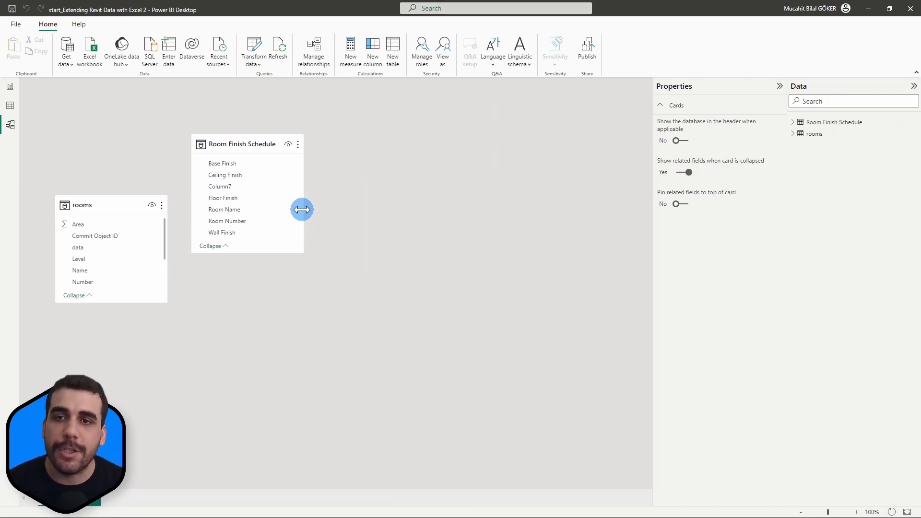
left_click_drag(114, 207, 114, 183)
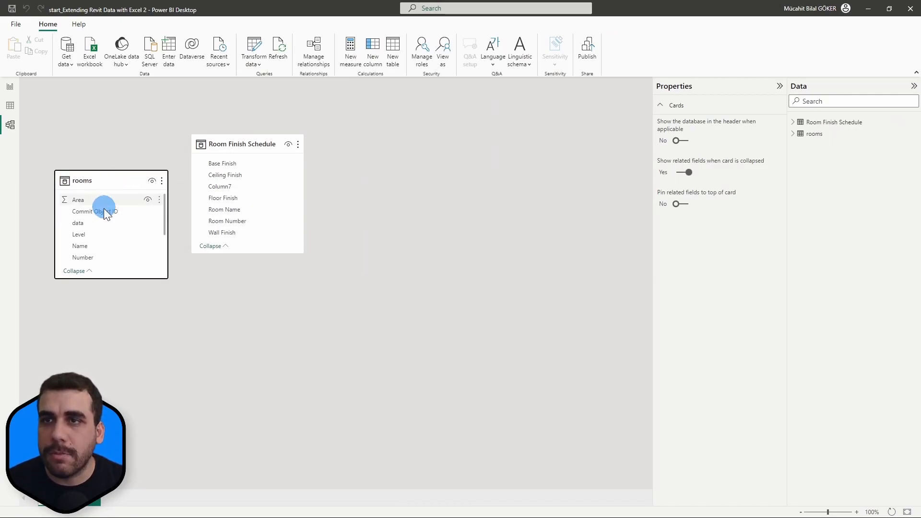
left_click_drag(244, 140, 320, 163)
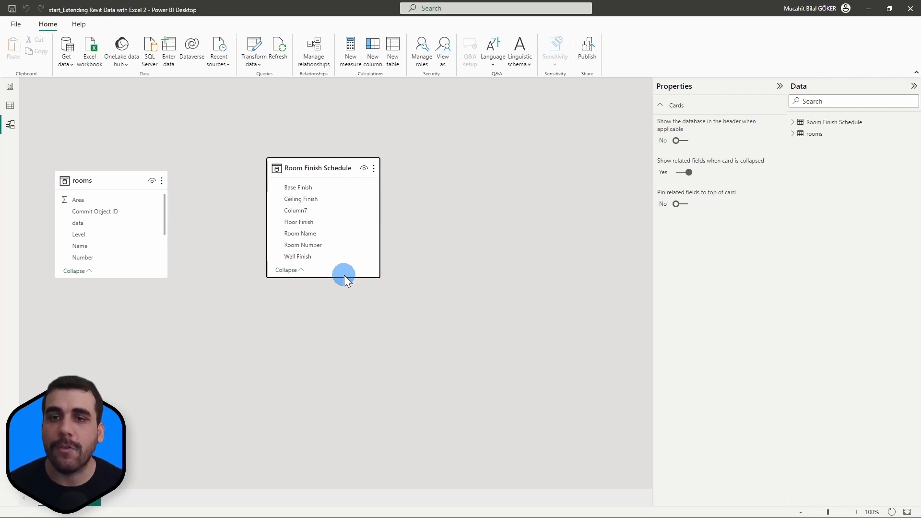
left_click_drag(311, 251, 100, 213)
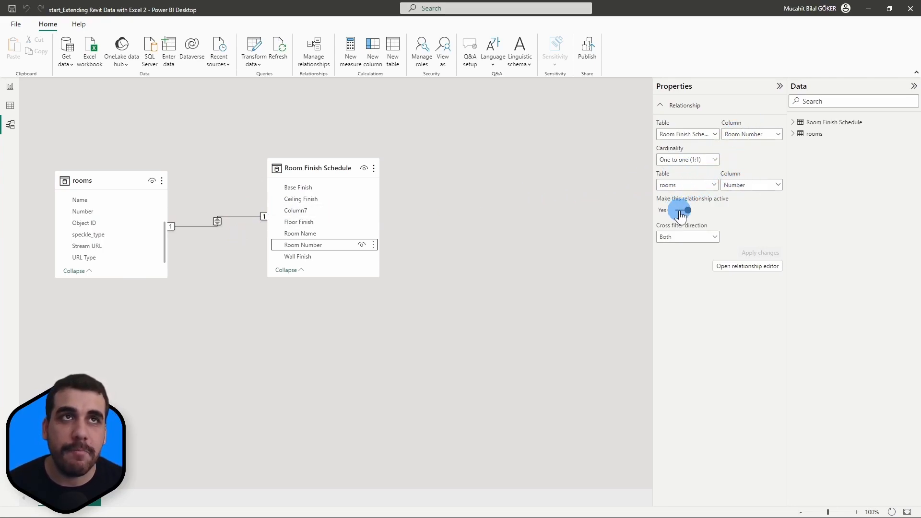
left_click(437, 289)
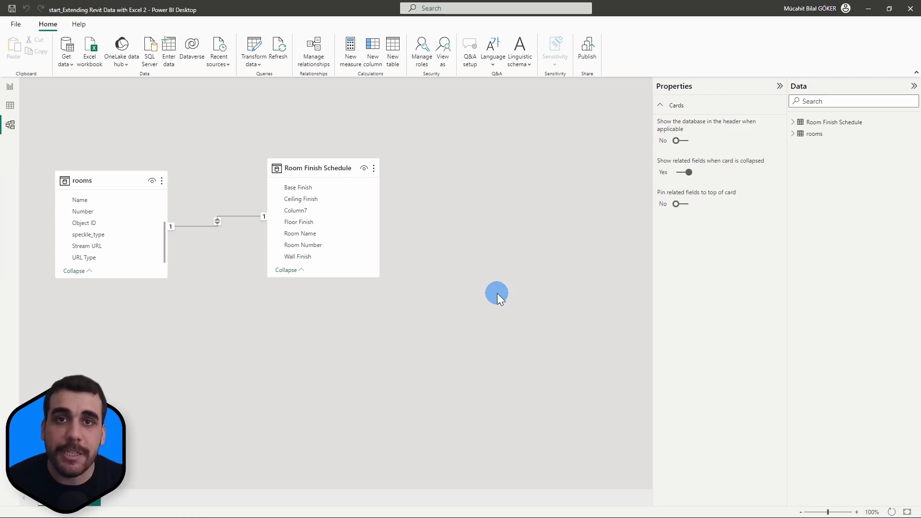
Add a clustered column chart of Area by Floor Finish to the report page and widen it to about a quarter of the page.
left_click(11, 89)
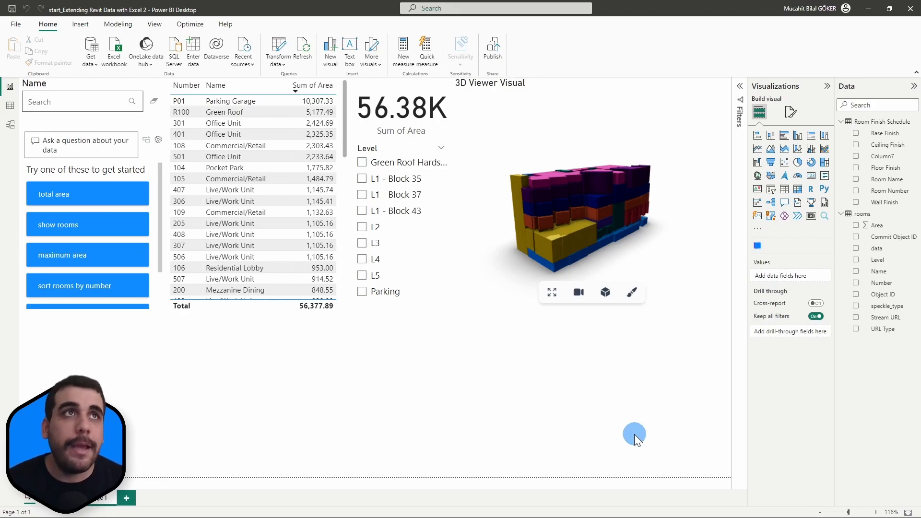
left_click(799, 139)
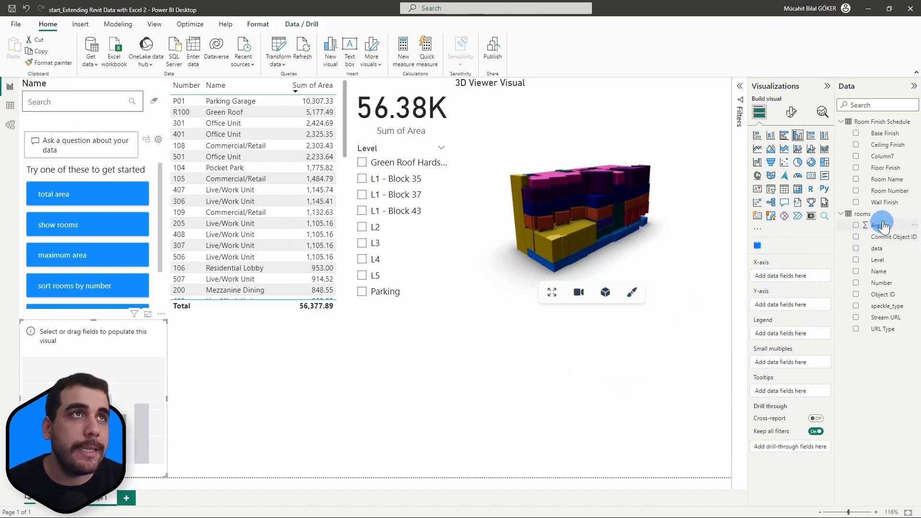
left_click_drag(885, 168, 797, 278)
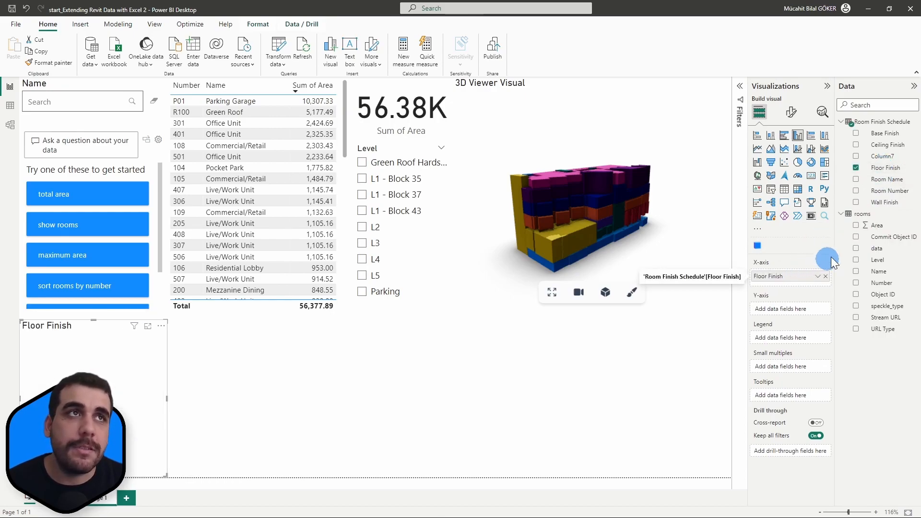
left_click_drag(879, 226, 799, 309)
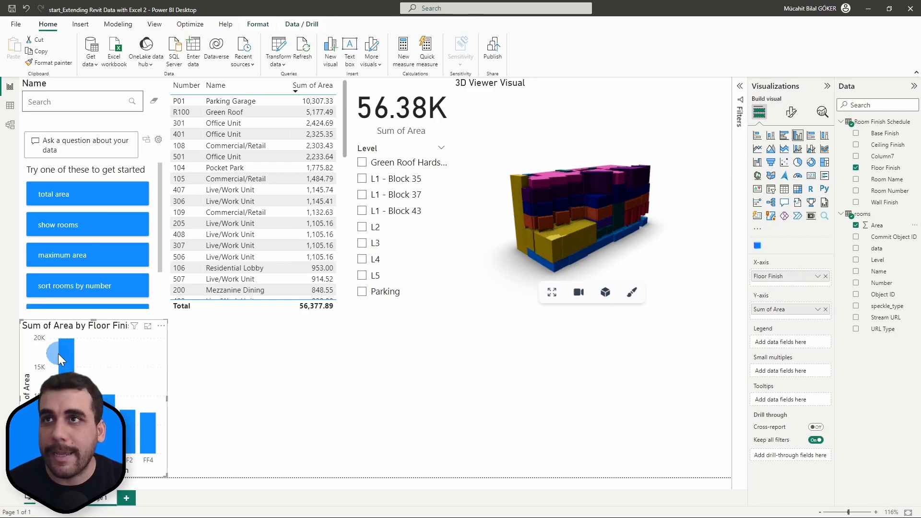
left_click_drag(165, 396, 210, 396)
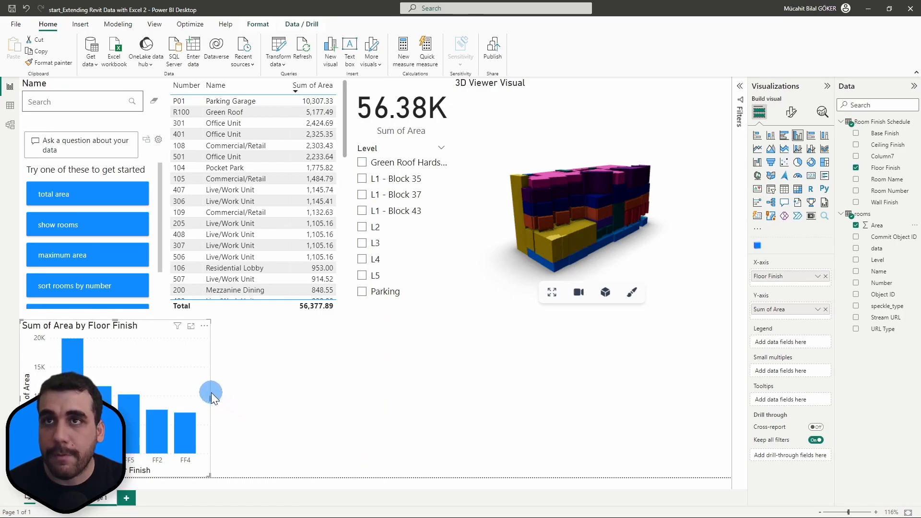
left_click_drag(210, 395, 199, 399)
Duplicate the Floor Finish chart three times, line the copies up in one row, and narrow the last copy slightly.
key("ctrl+c")
key("ctrl+v")
left_click_drag(123, 324, 655, 333)
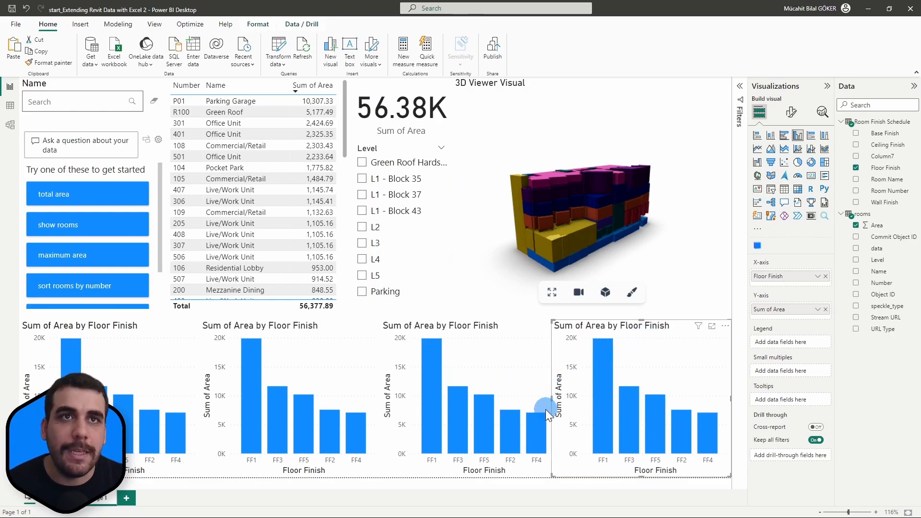
left_click_drag(553, 398, 561, 398)
Replace the X-axis field Floor Finish with Ceiling Finish in the second chart and with Wall Finish in the third chart.
left_click(316, 332)
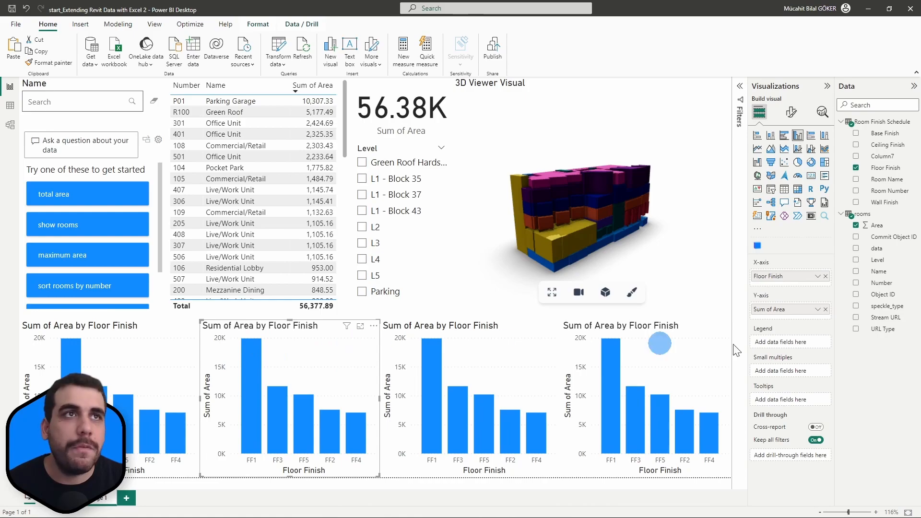
left_click(826, 277)
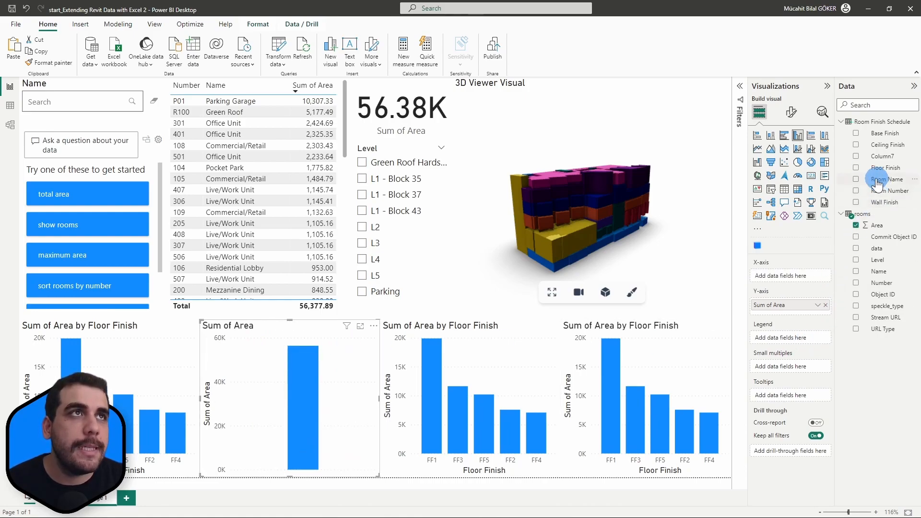
left_click(856, 145)
left_click(427, 324)
left_click(825, 271)
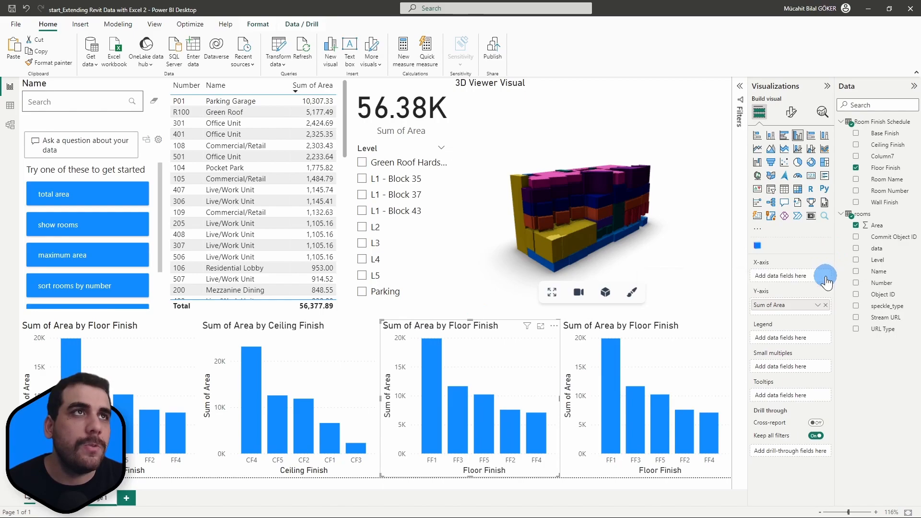
left_click(856, 202)
Replace the X-axis field Floor Finish with Base Finish in the fourth chart.
left_click(612, 329)
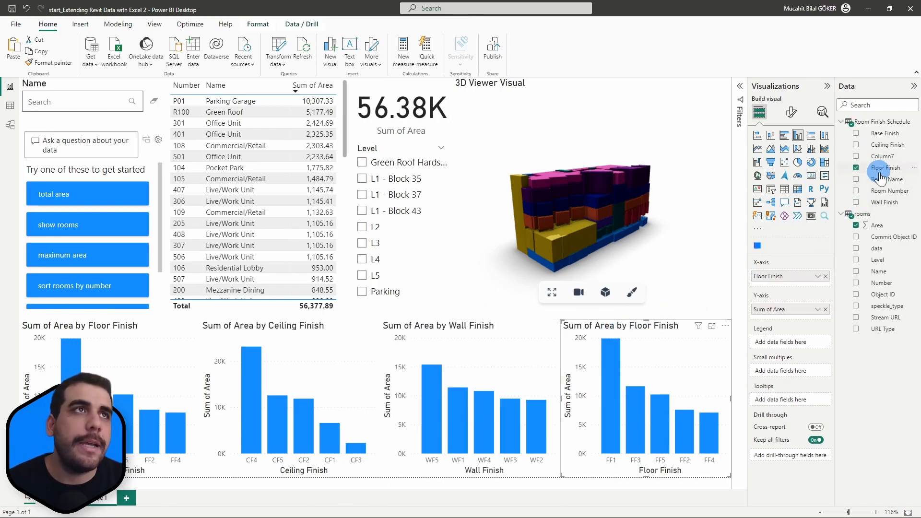
left_click(856, 165)
left_click(856, 133)
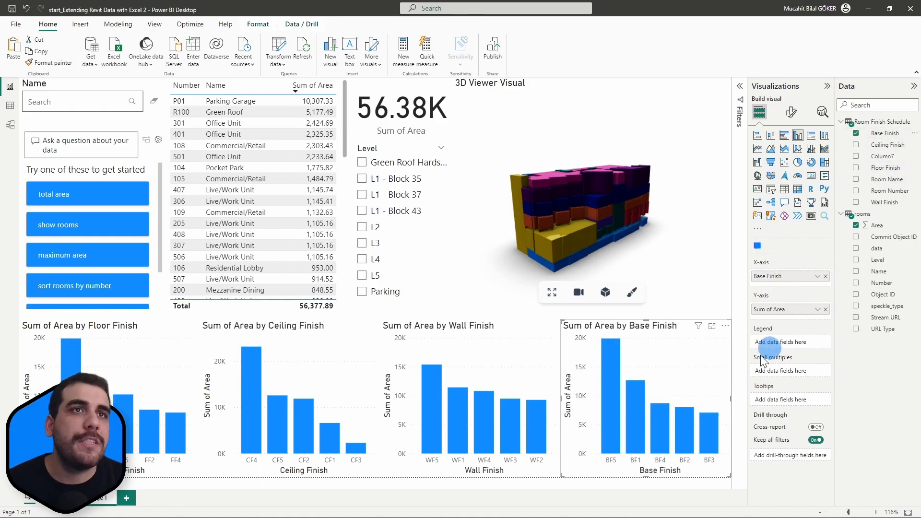
Filter the report by the BF5 column of the Base Finish chart, inspect the matching rooms in the 3D viewer, and clear the filter.
left_click(707, 308)
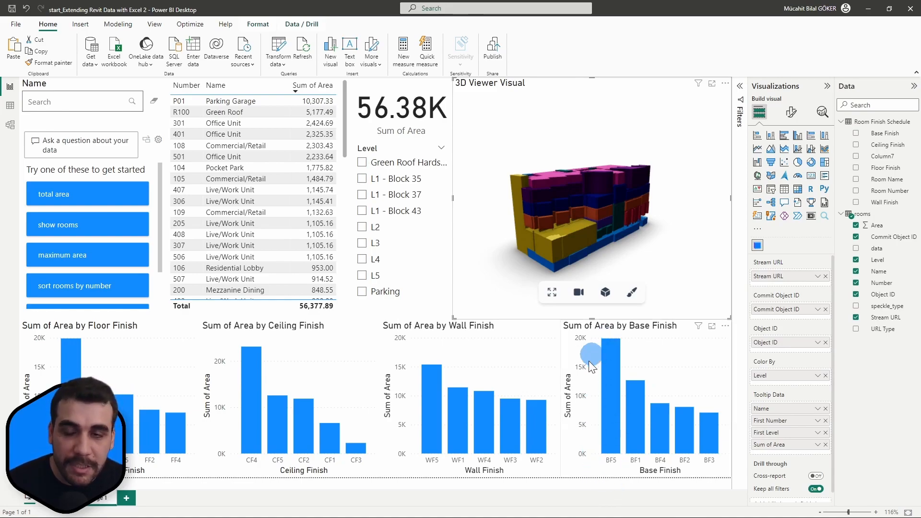
left_click(609, 378)
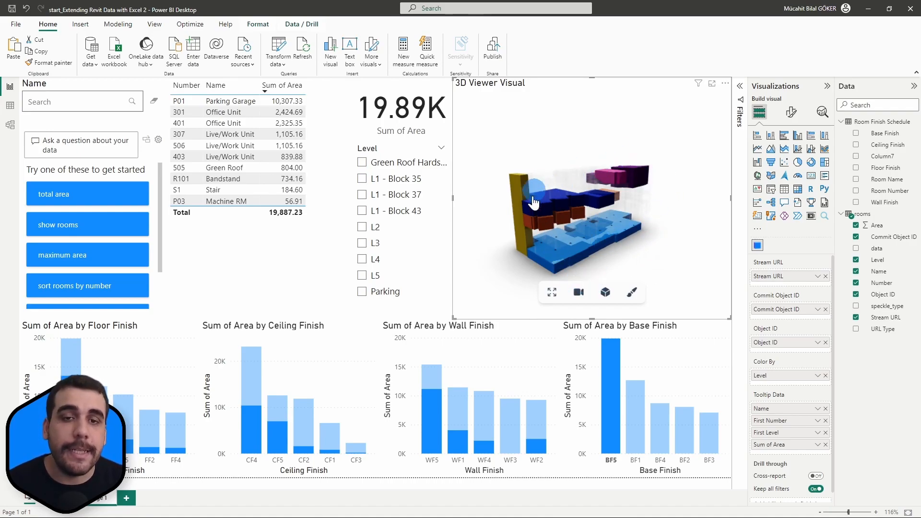
left_click_drag(658, 235, 631, 255)
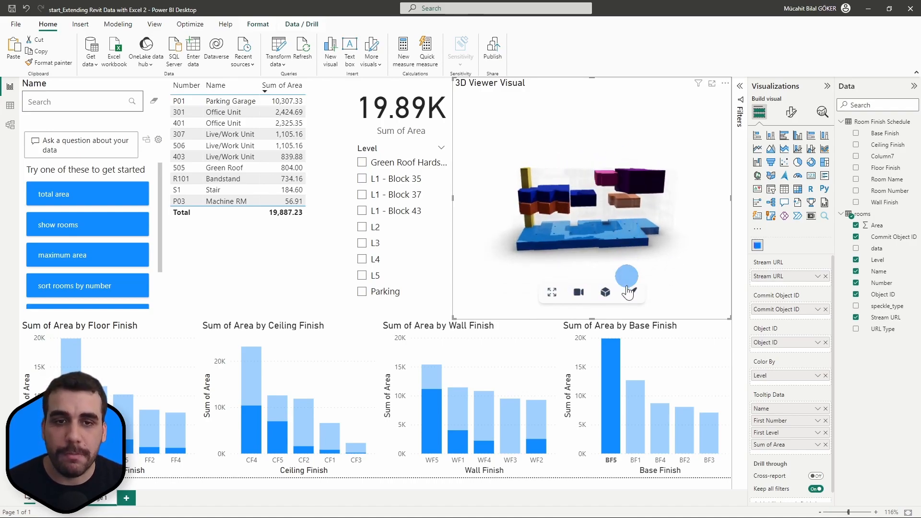
left_click(613, 363)
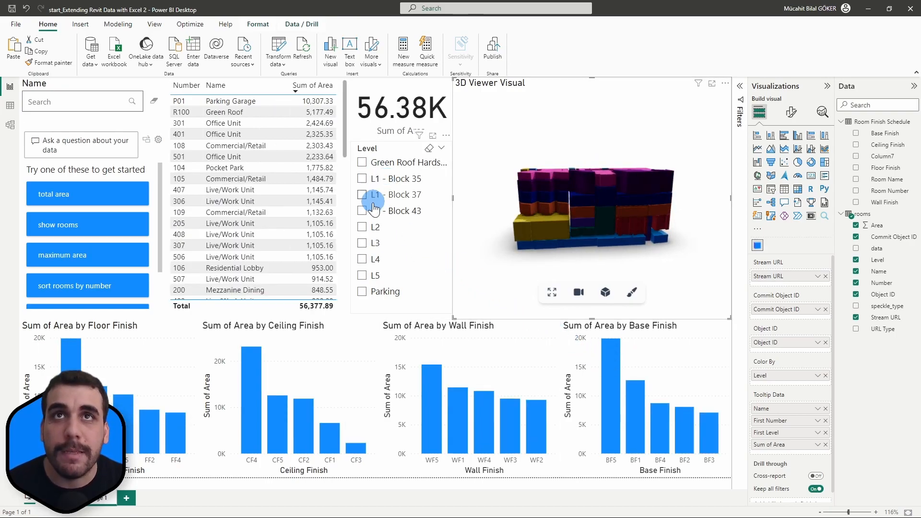
Test the finish charts by filtering the Level slicer to L1 - Block 35, L1 - Block 37 and L1 - Block 43 in turn, and clear the selection.
left_click(56, 105)
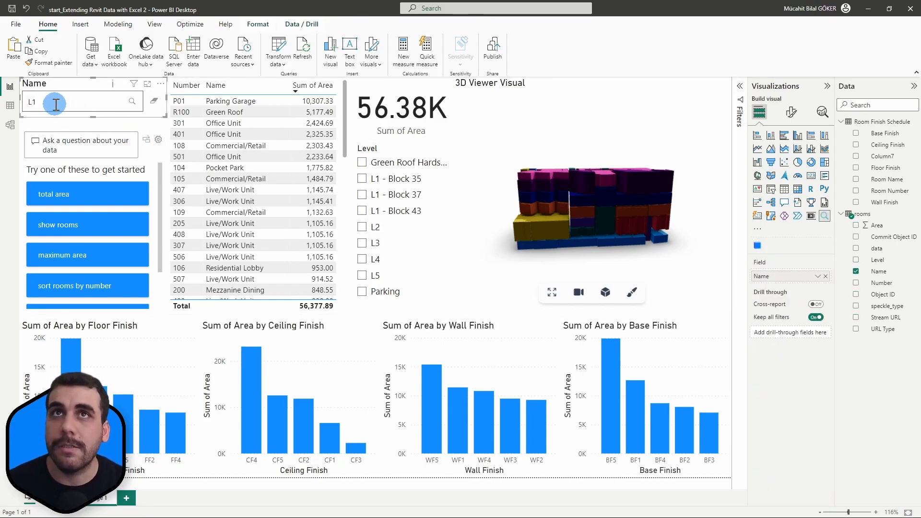
left_click(362, 179)
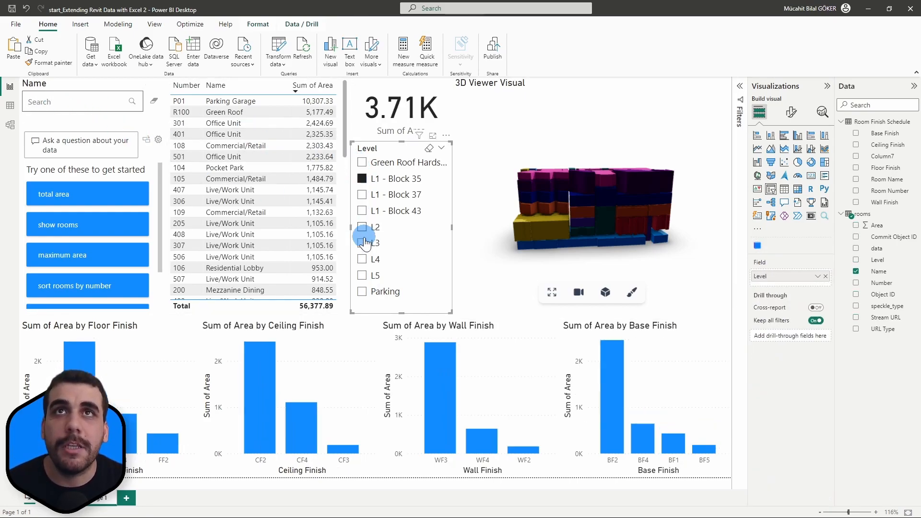
left_click(362, 194)
left_click(362, 210)
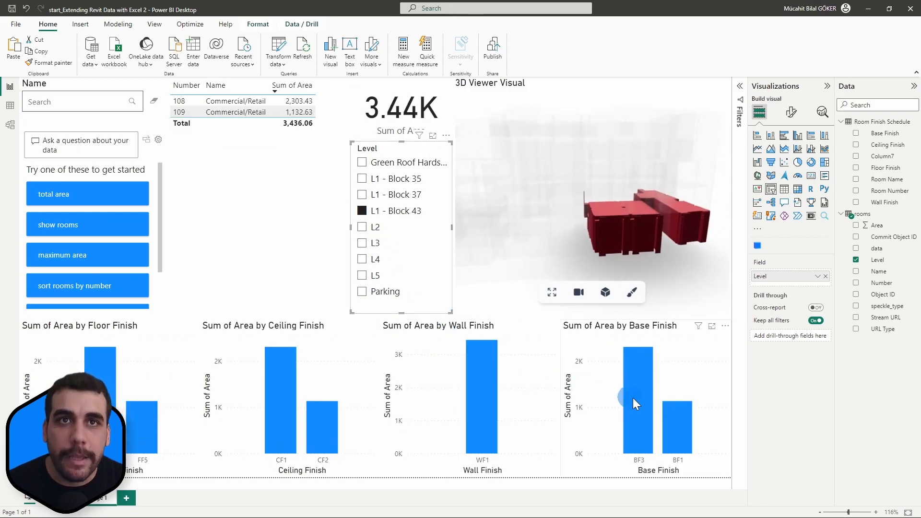
left_click(447, 380)
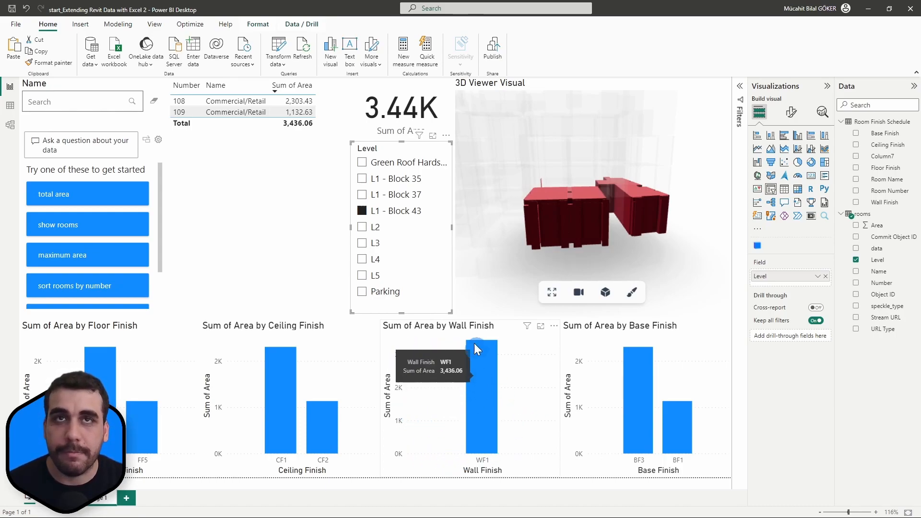
left_click(361, 211)
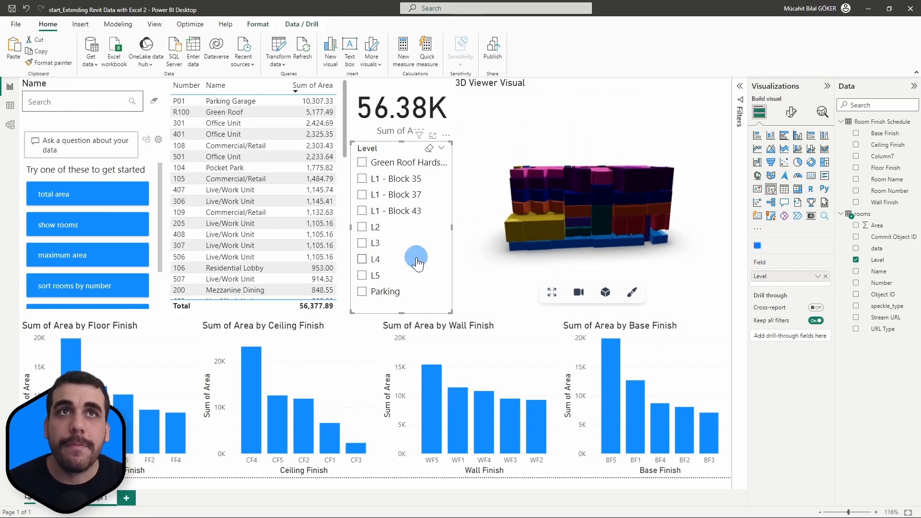
Replace the 3D viewer's Color By field Level with Floor Finish and add Floor Finish to its tooltip data.
left_click(499, 278)
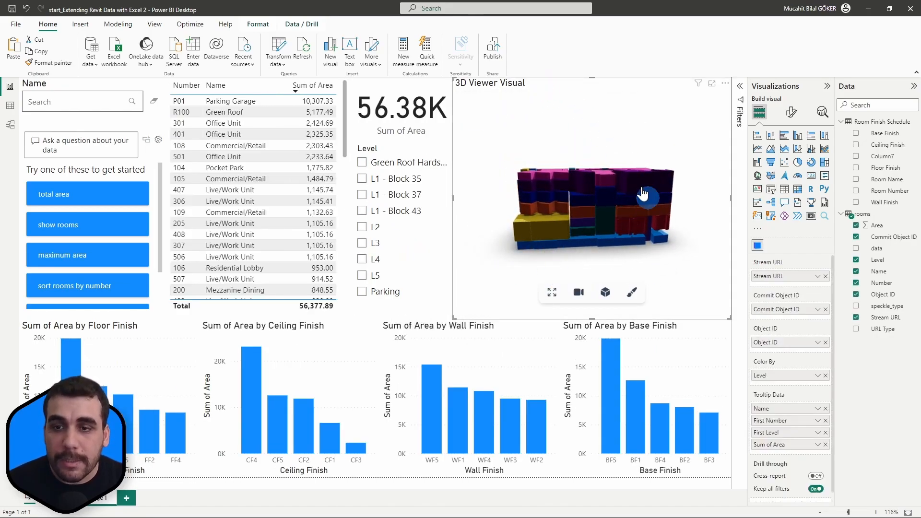
mouse_move(589, 163)
left_mouse_down()
mouse_move(586, 180)
mouse_move(770, 189)
mouse_move(693, 184)
mouse_move(796, 266)
left_mouse_up()
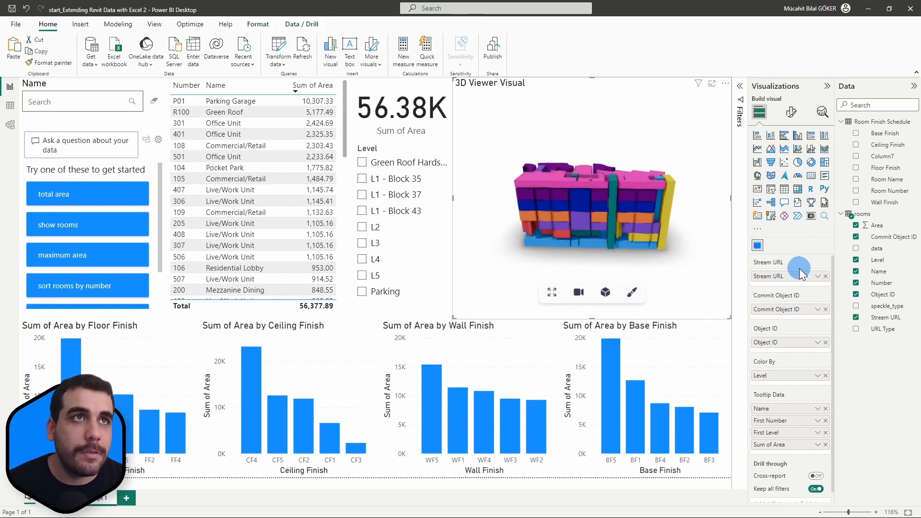
left_click(826, 375)
left_click_drag(670, 253, 648, 243)
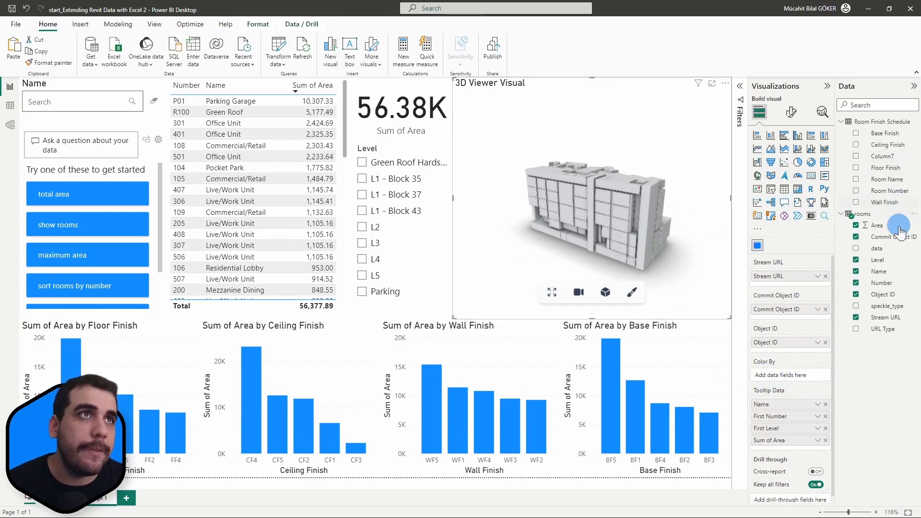
left_click_drag(878, 172, 791, 380)
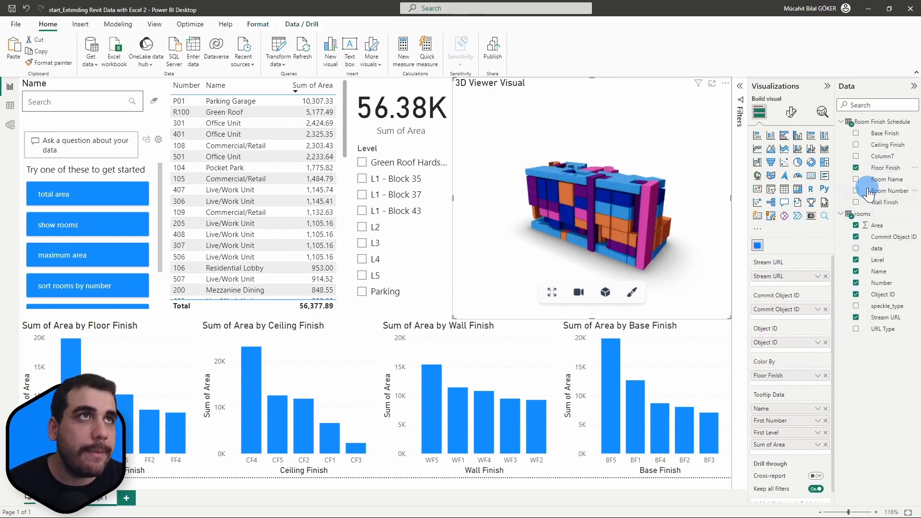
left_click_drag(885, 168, 787, 448)
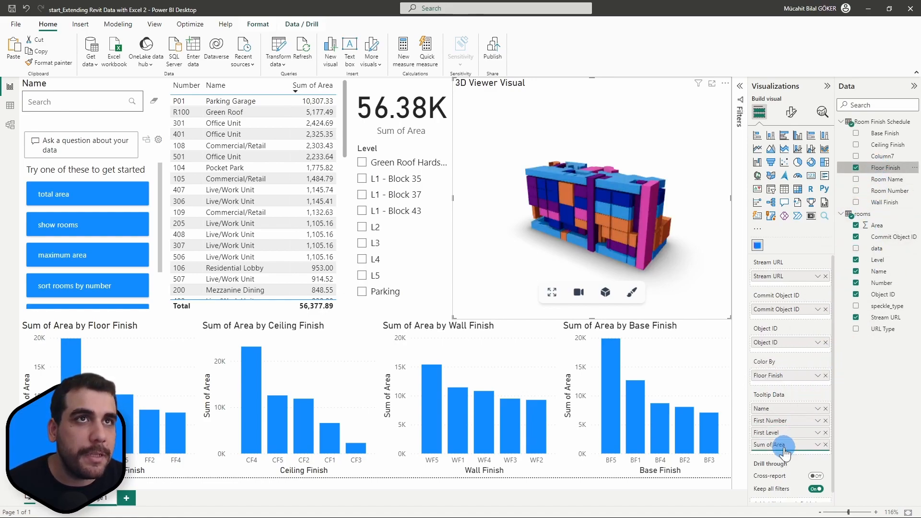
Select individual rooms in the 3D viewer, including 104, 301, 303 and 403, to check their Floor Finish tooltips, and clear the selection.
left_click_drag(667, 269, 615, 232)
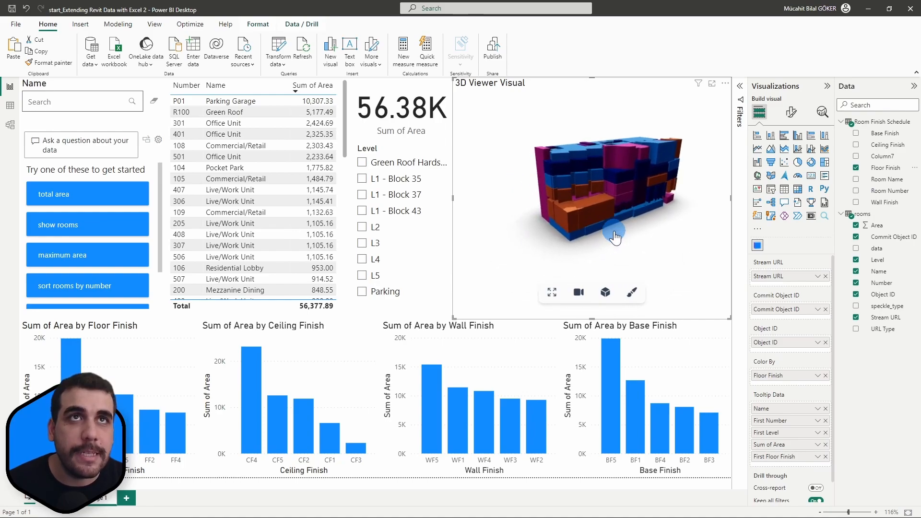
scroll(584, 213, "up", 3)
scroll(588, 214, "up", 2)
left_click(595, 207)
mouse_move(556, 249)
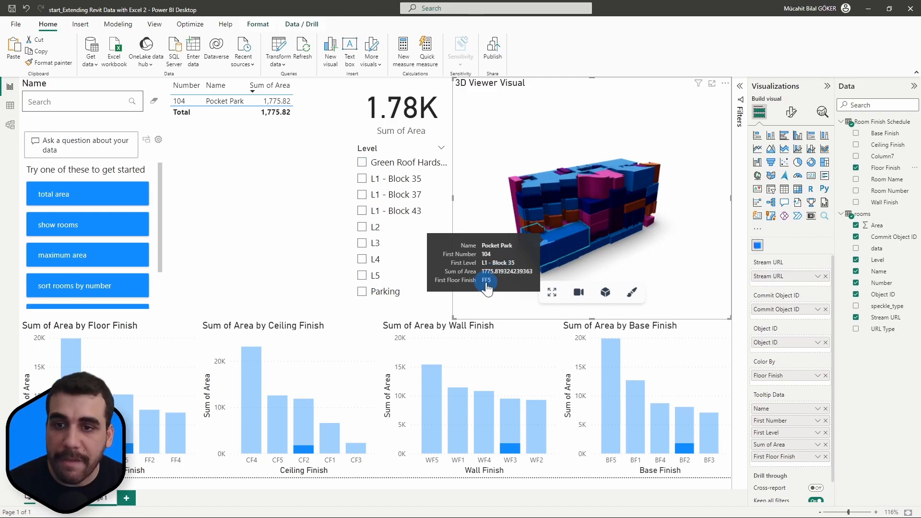
left_click(570, 250)
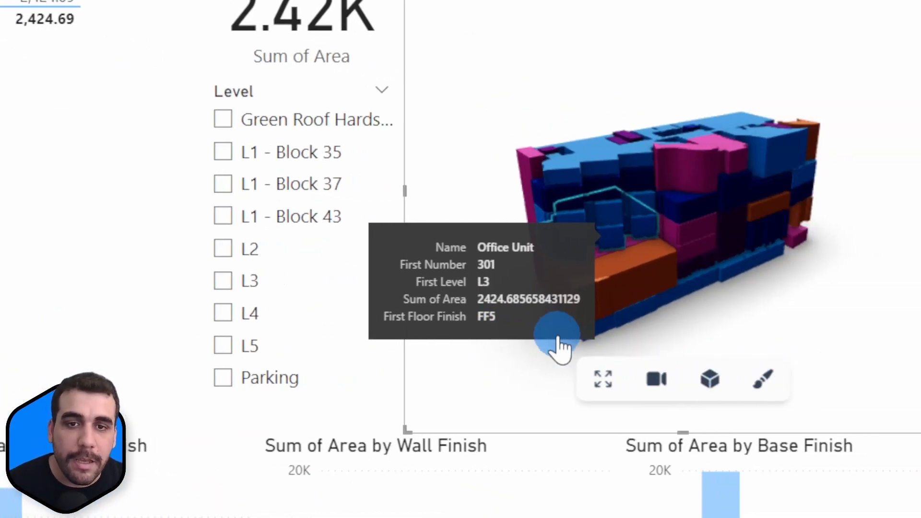
left_click(742, 317)
left_click(693, 173)
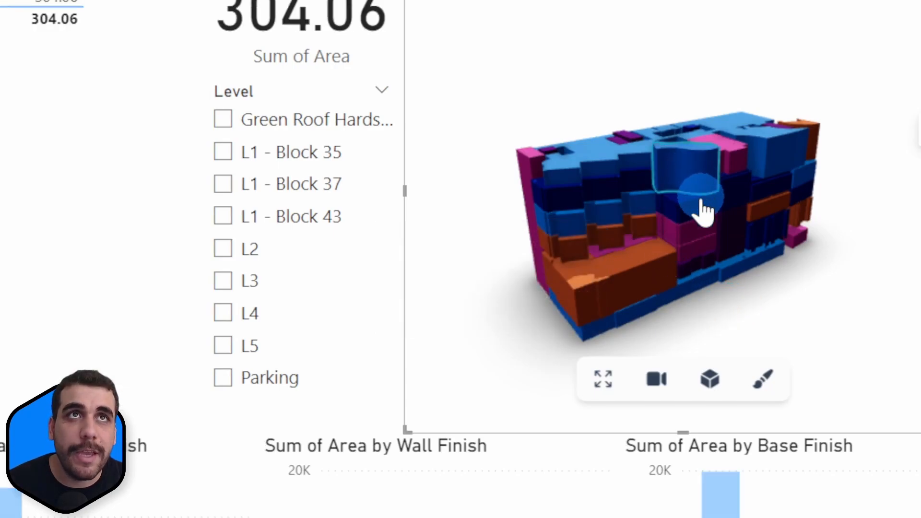
left_click(678, 255)
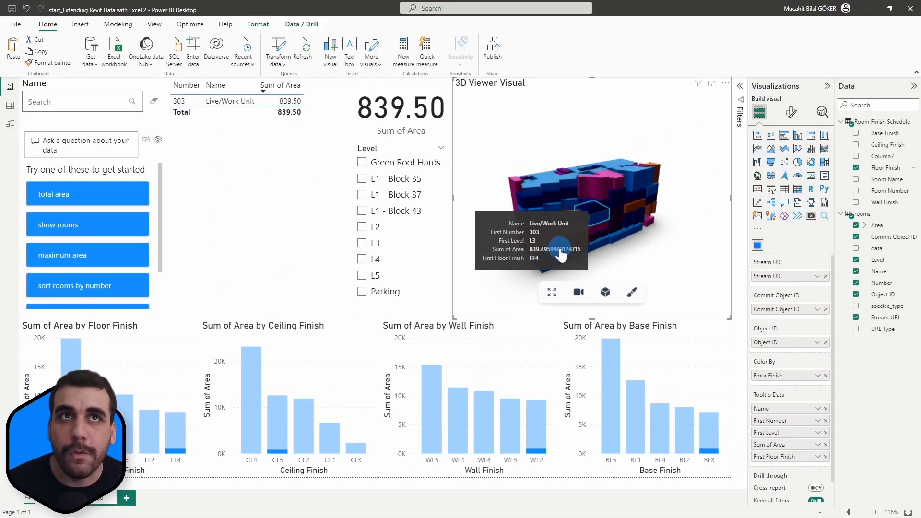
left_click(595, 207)
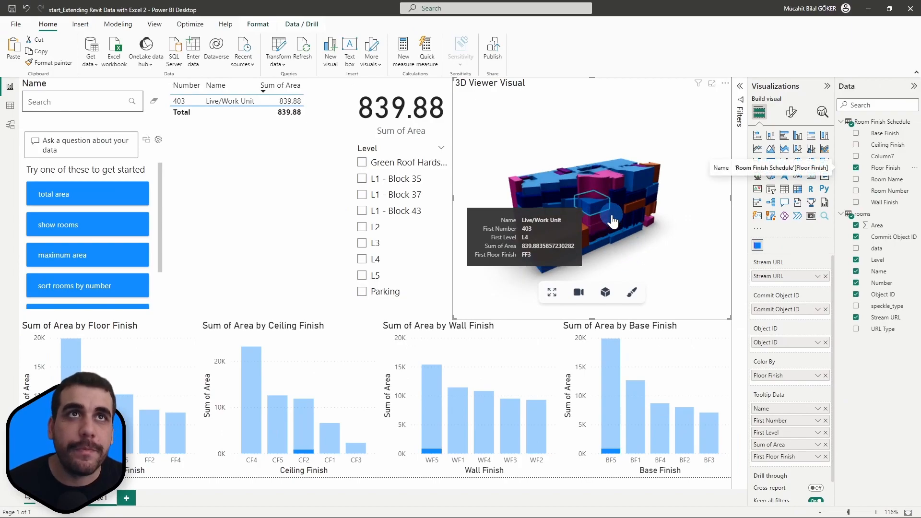
left_click(653, 253)
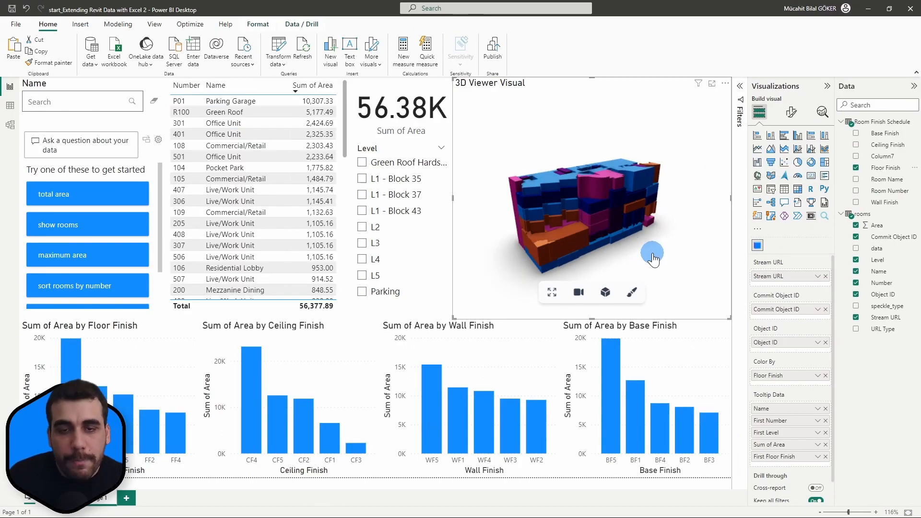